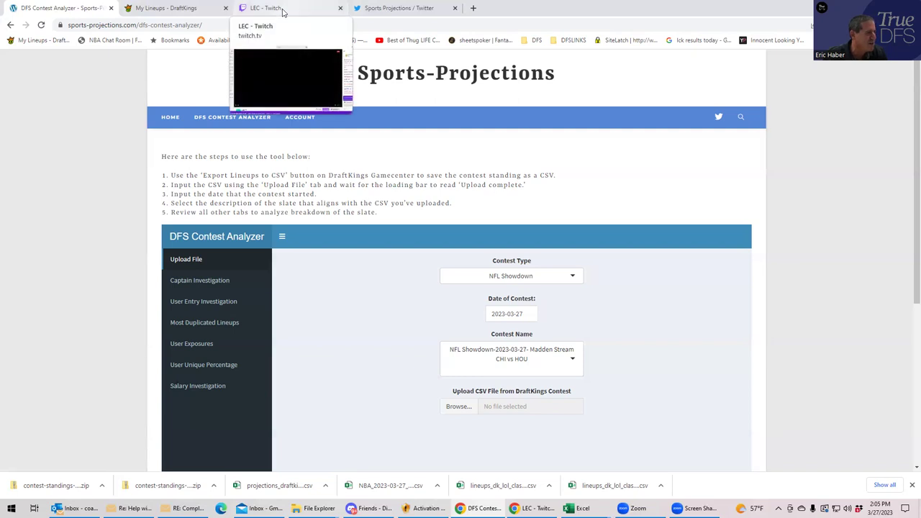
- Switch to the DraftKings My Lineups tab showing the live LOL Classic lineups
left_click(179, 13)
scroll(533, 209, "down", 2)
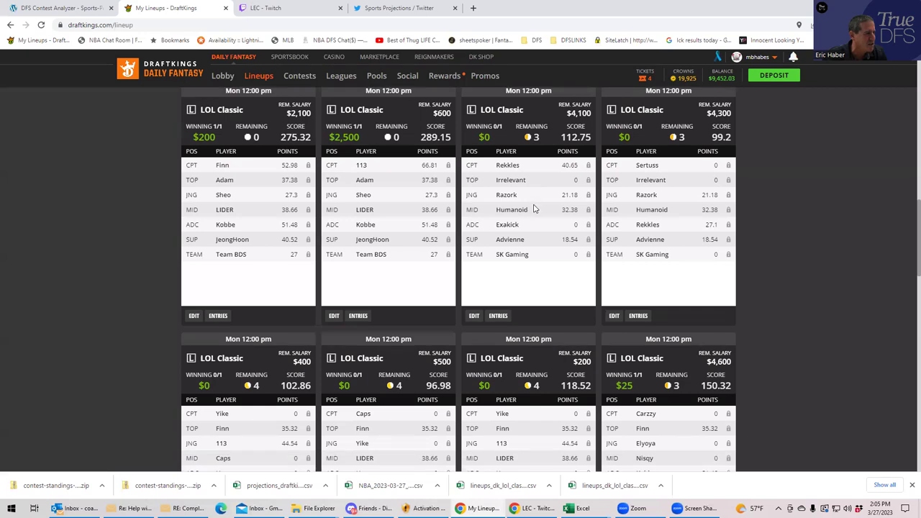
scroll(534, 208, "up", 2)
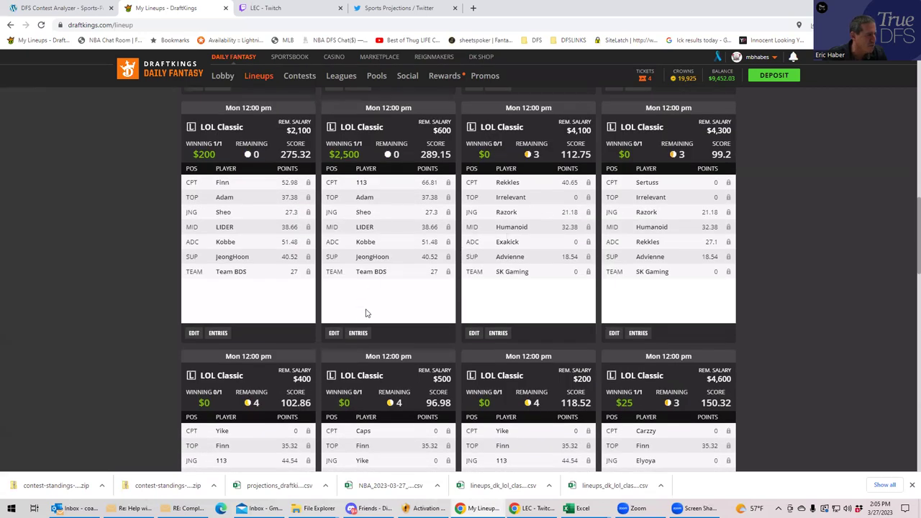
- Check the second lineup's contest entries, then scroll through the lineup cards
left_click(359, 333)
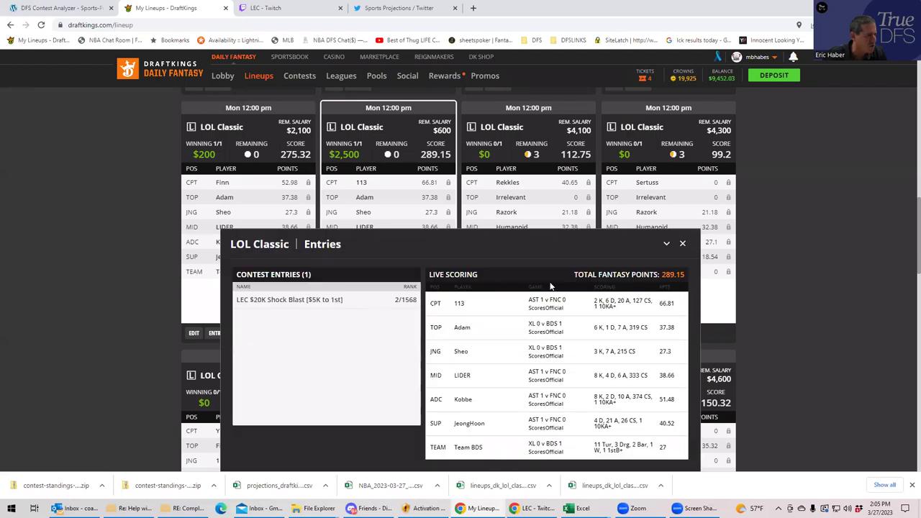
left_click(682, 244)
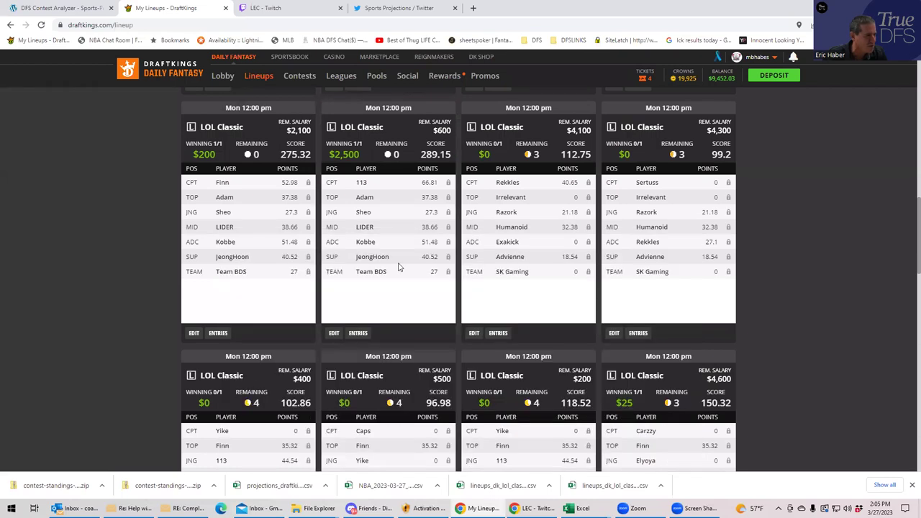
scroll(397, 268, "down", 5)
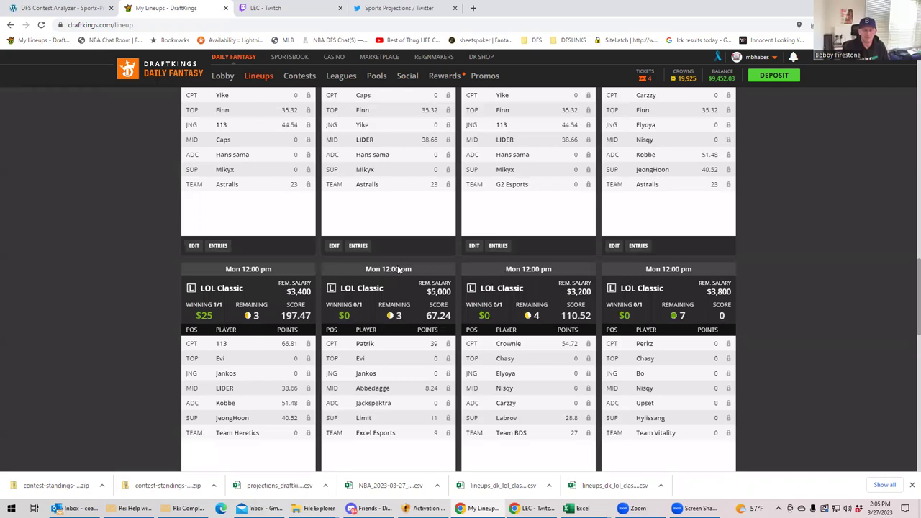
scroll(398, 268, "down", 8)
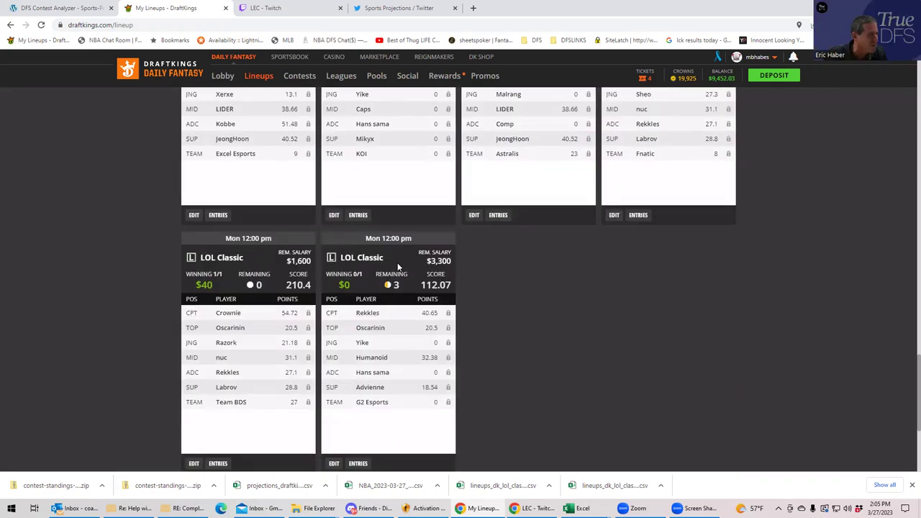
scroll(397, 267, "up", 8)
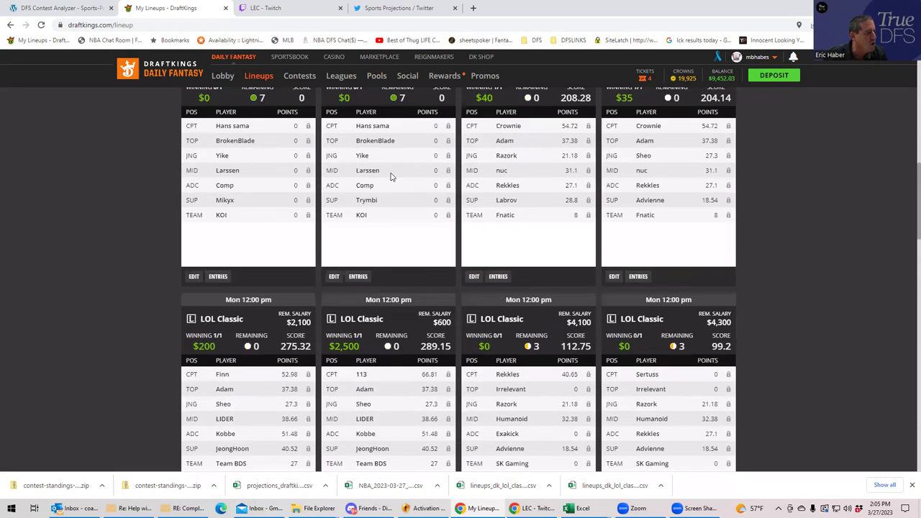
scroll(390, 176, "up", 3)
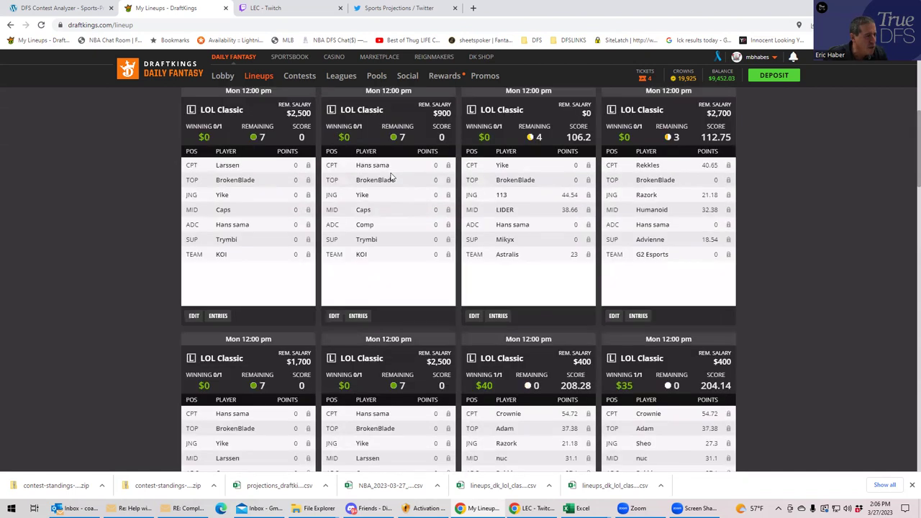
scroll(390, 176, "up", 4)
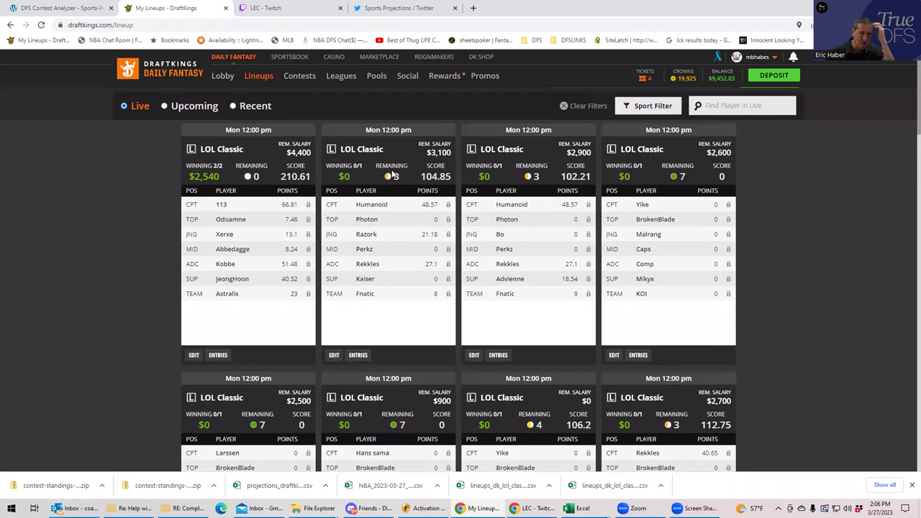
- Switch back to the DFS Contest Analyzer tab on Sports-Projections
left_click(71, 9)
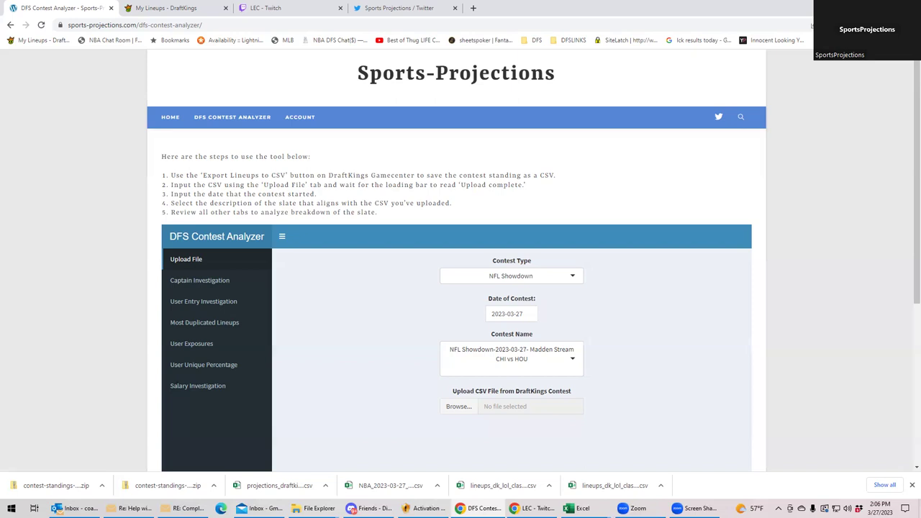
- Browse the Contest Type dropdown options such as TEN, MLB and LOL
left_click(570, 279)
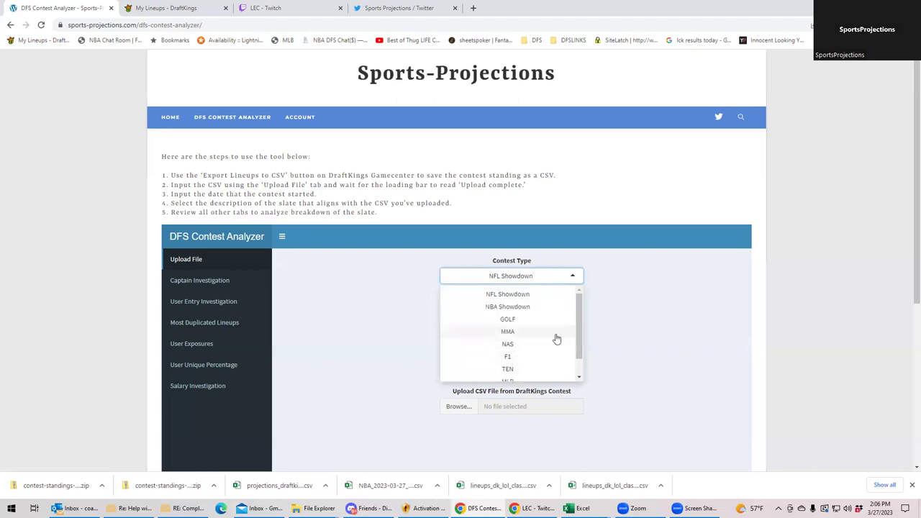
left_click_drag(579, 335, 574, 308)
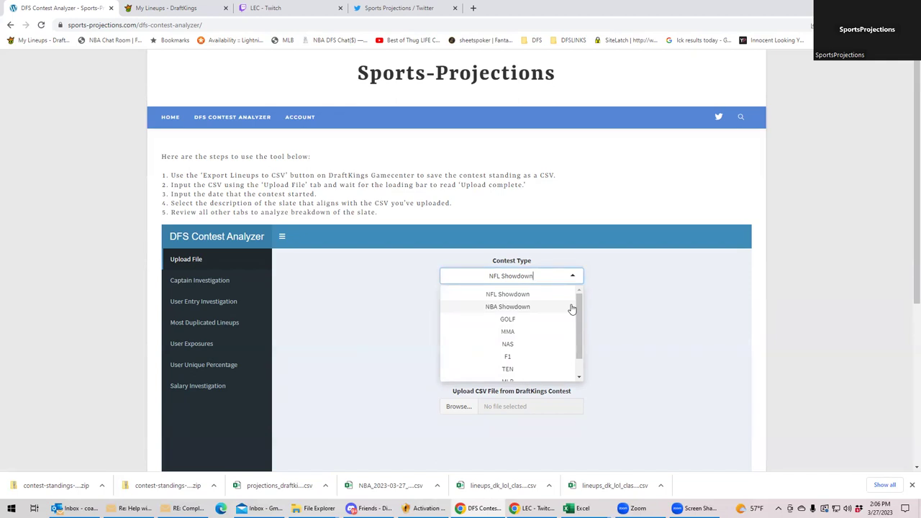
left_click_drag(580, 309, 583, 352)
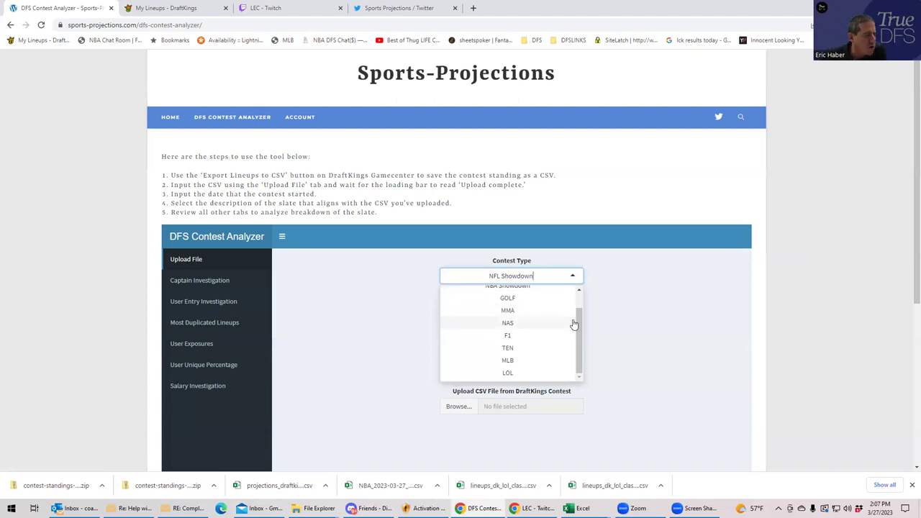
- Choose LOL as the contest type, auto-filling contest LOL-2023-03-27- LEC Late
left_click_drag(577, 323, 576, 304)
scroll(575, 313, "down", 1)
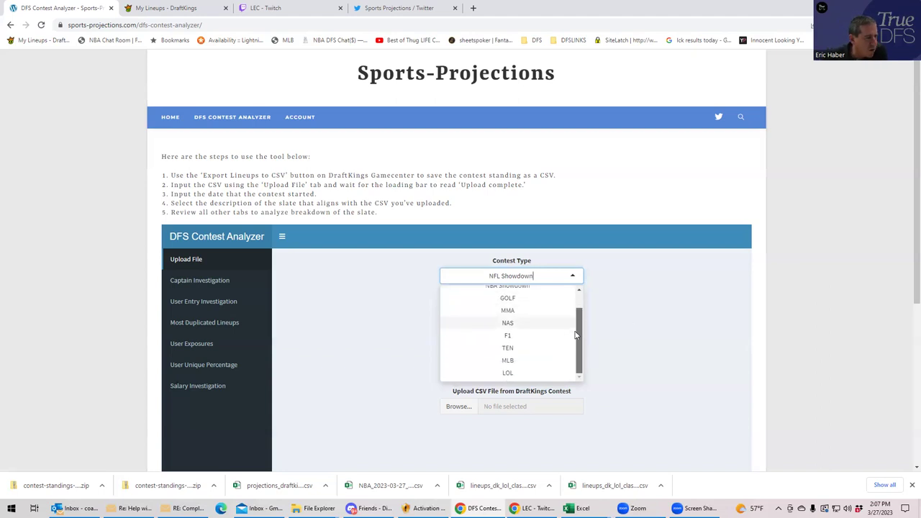
scroll(569, 307, "up", 1)
left_click_drag(576, 299, 583, 338)
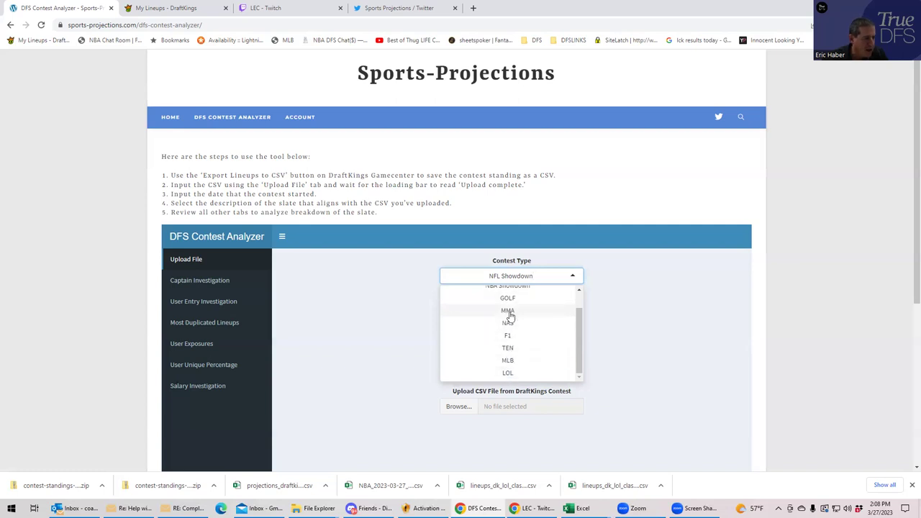
left_click_drag(578, 324, 578, 350)
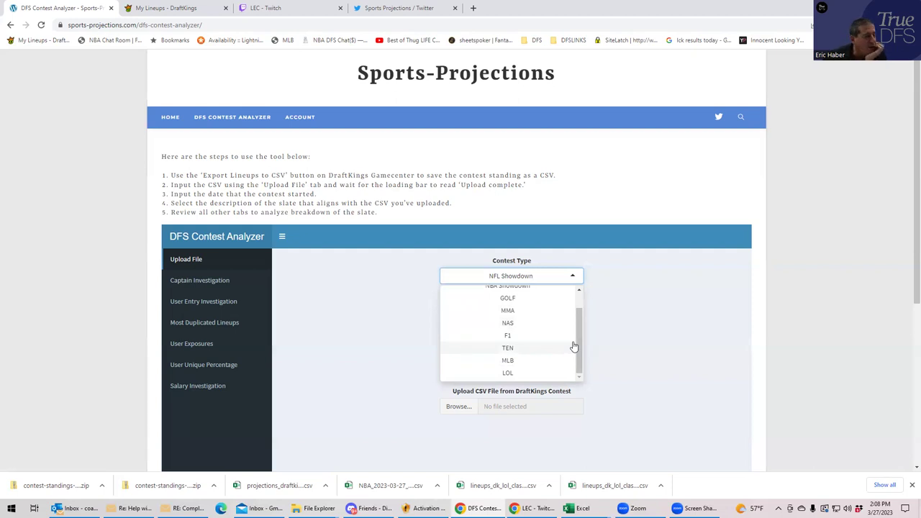
left_click(508, 373)
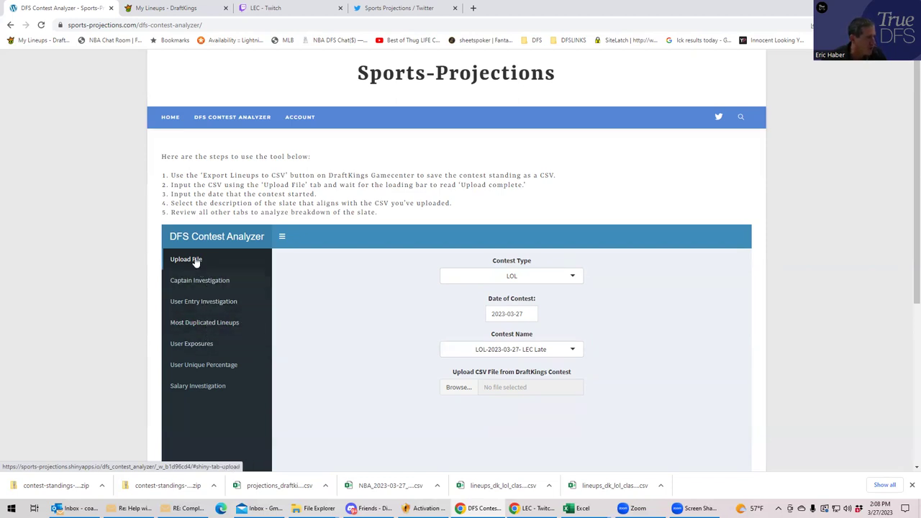
- Upload LEC327.csv from the TrueDFS LOL folder
left_click(466, 389)
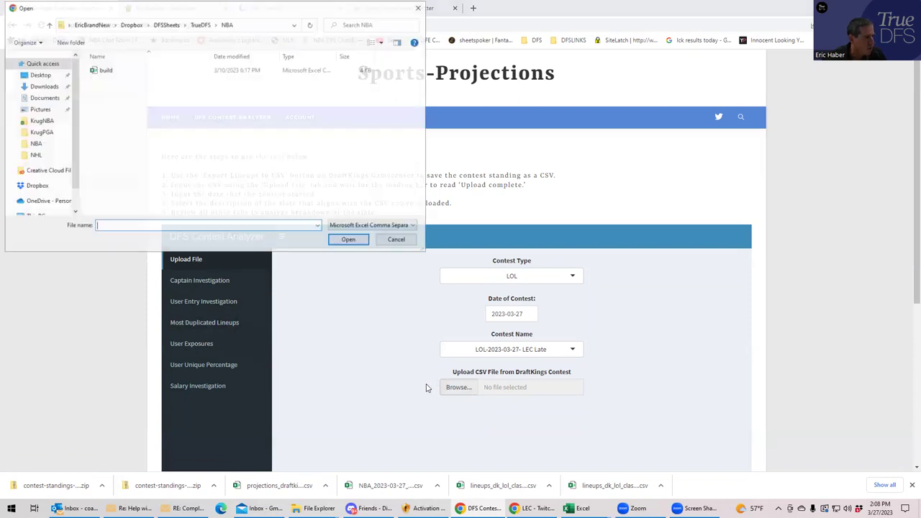
left_click(201, 24)
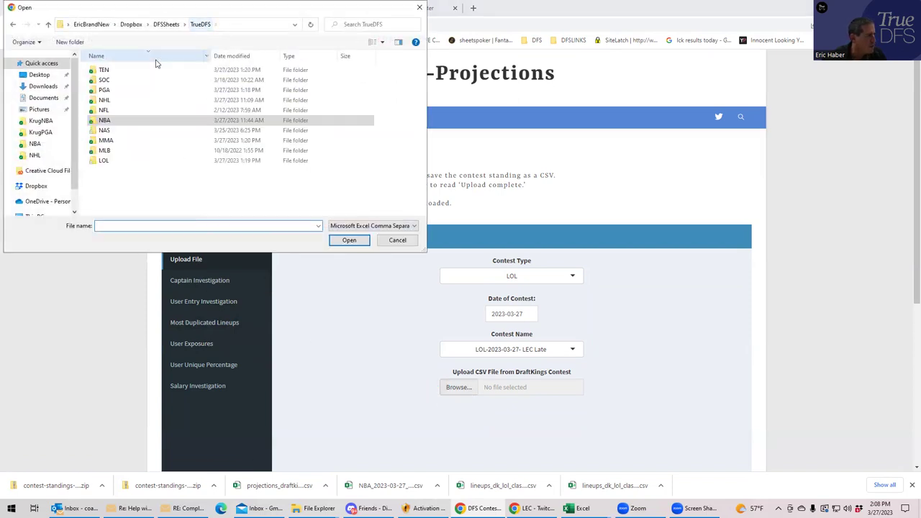
double_click(104, 159)
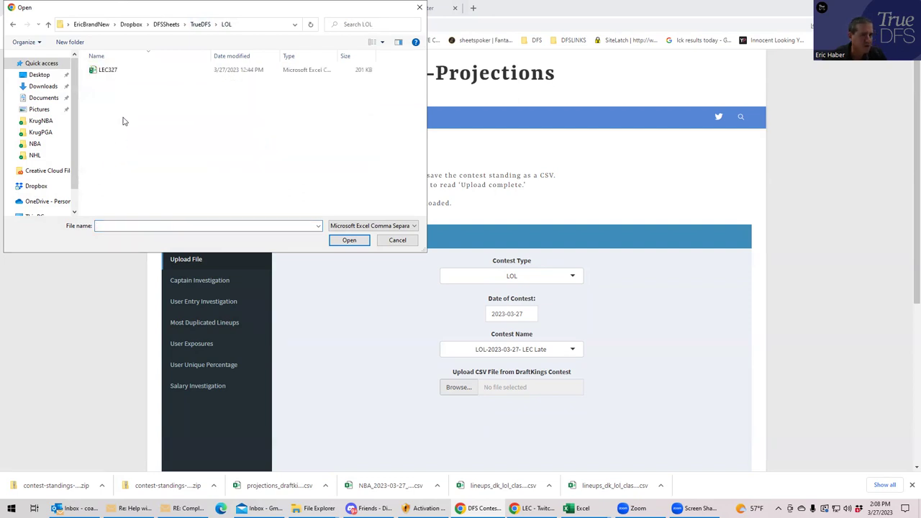
left_click(108, 69)
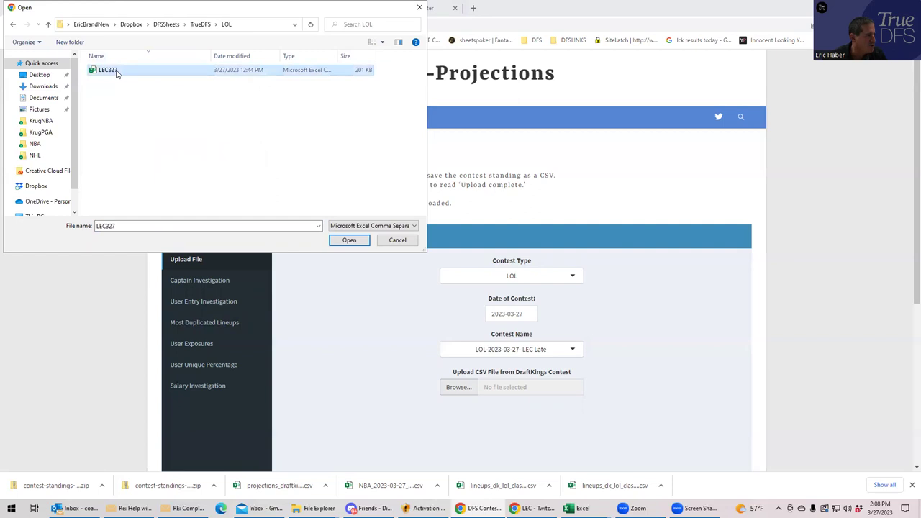
left_click(348, 241)
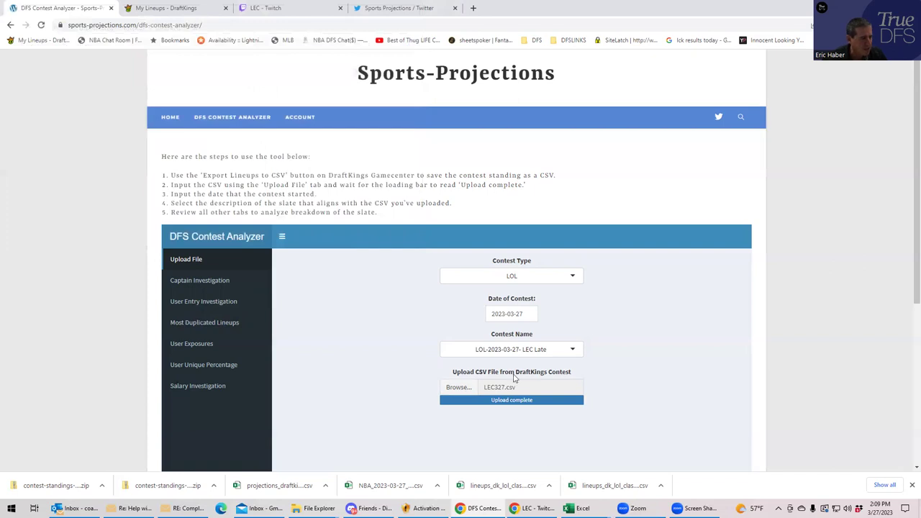
- Select LOL-2023-03-27- LEC as the contest name
left_click(572, 349)
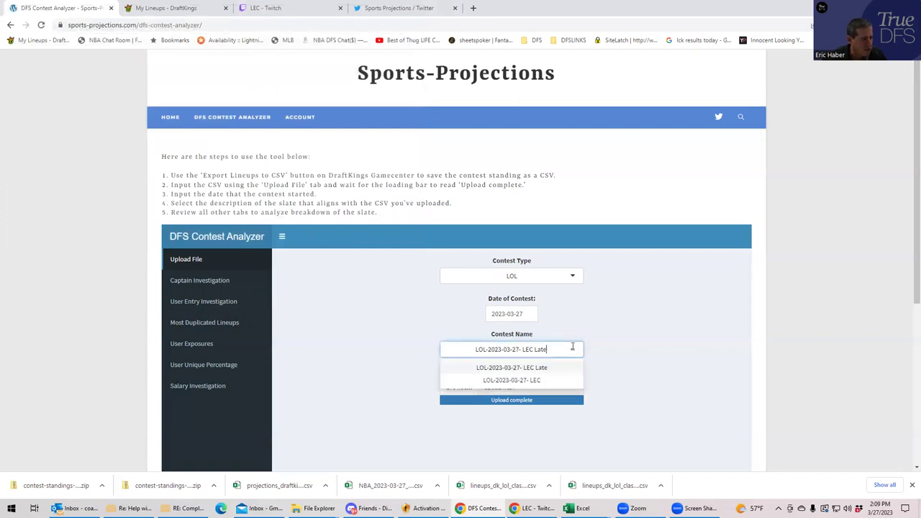
left_click(505, 381)
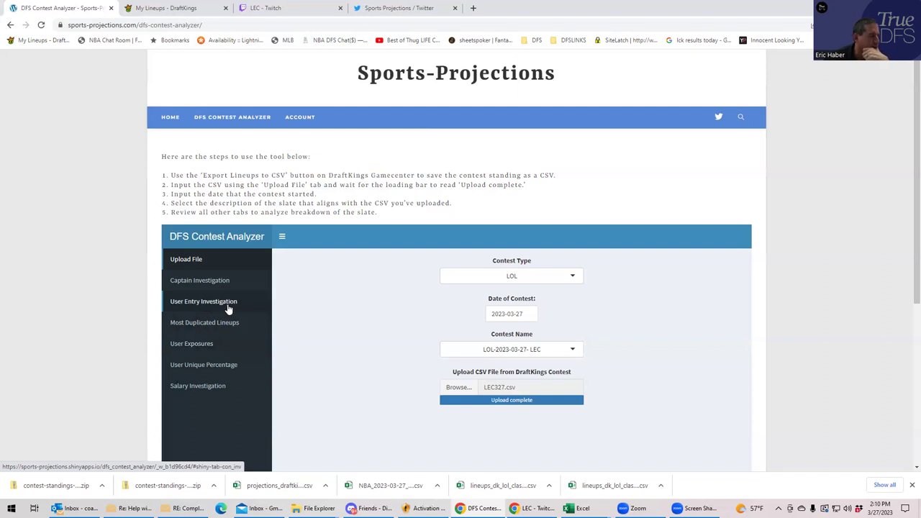
- Go through User Exposures and User Entry Investigation to the User Unique Percentage table
left_click(210, 348)
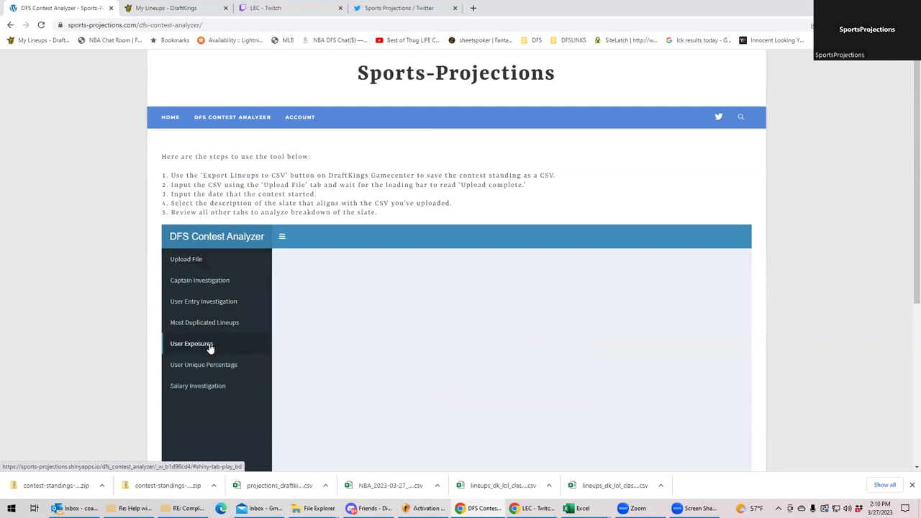
left_click(205, 305)
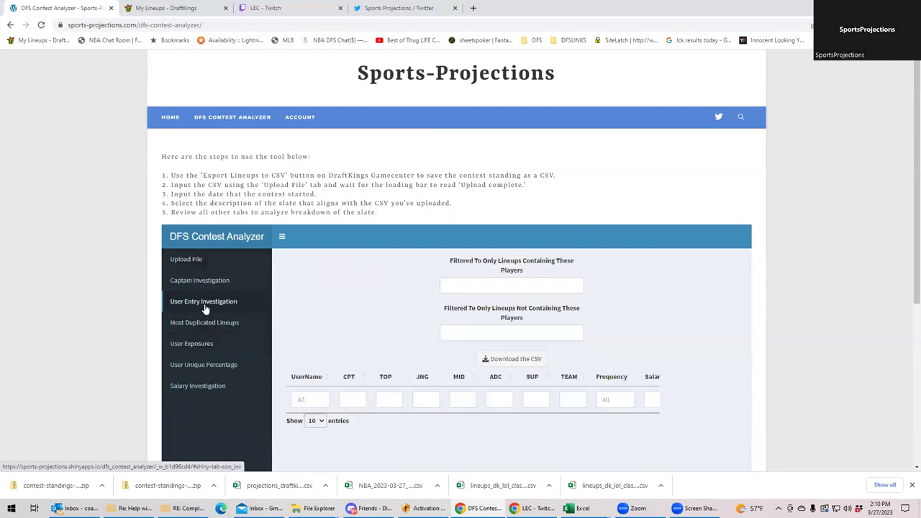
left_click(207, 365)
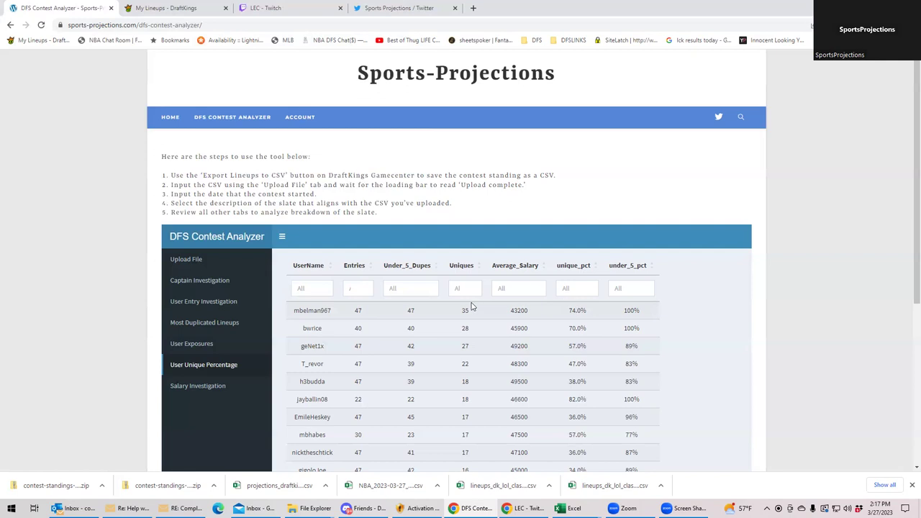
- Sort the User Unique Percentage table by unique_pct descending, starting at 90.0%
left_click(579, 287)
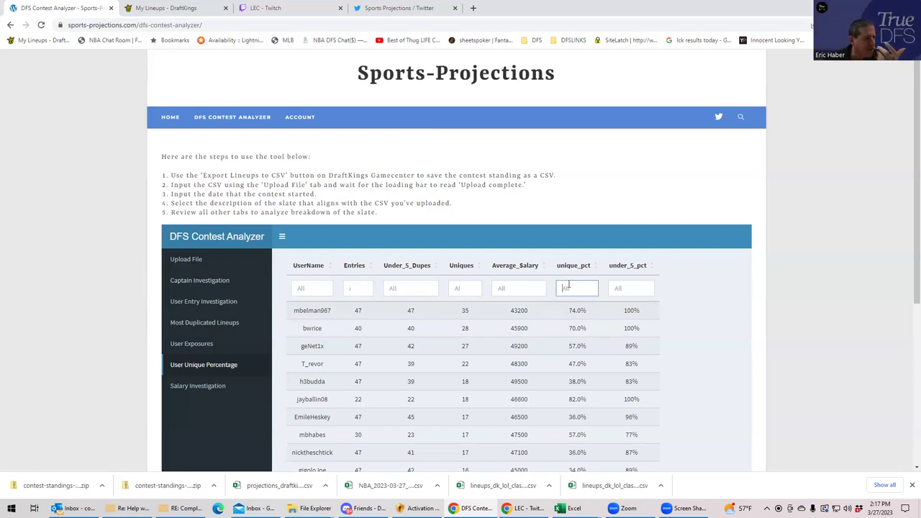
left_click(581, 265)
left_click(580, 266)
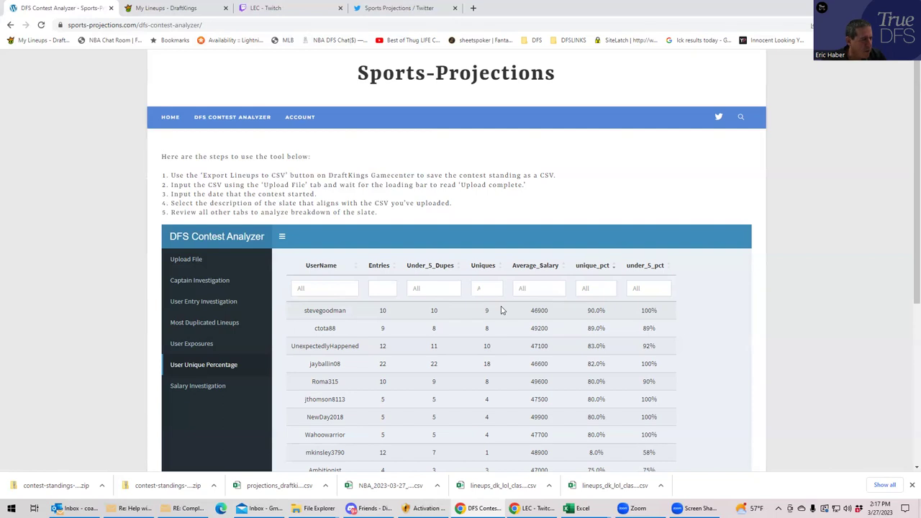
scroll(428, 373, "down", 1)
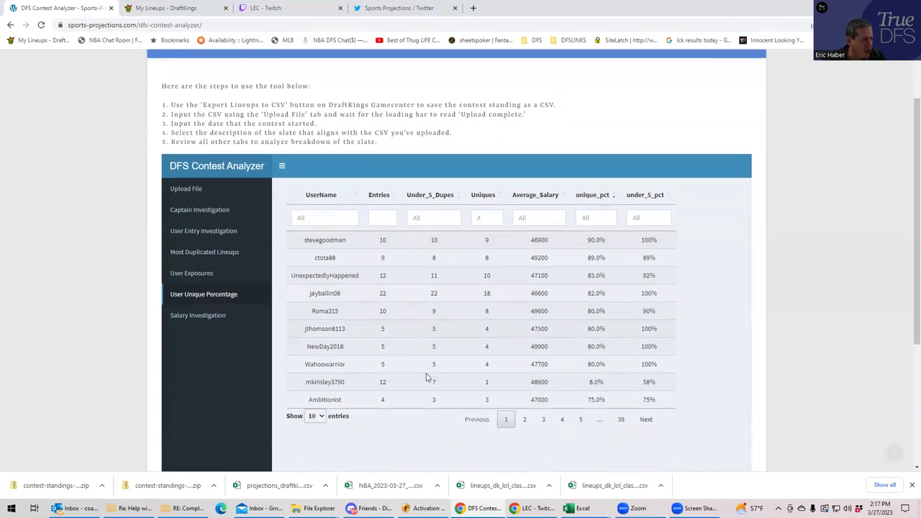
scroll(428, 377, "up", 1)
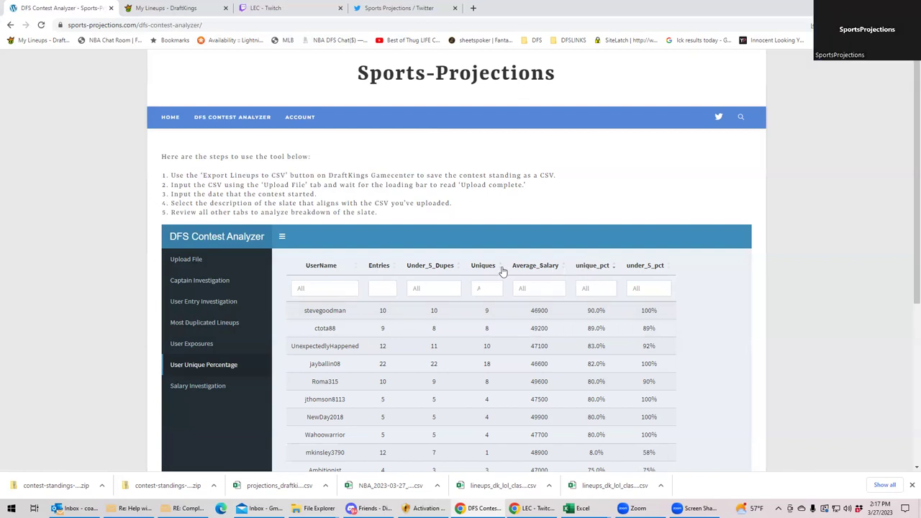
- Try Entries and Under_5_Dupes sorts, then sort by Uniques descending so 35 uniques leads
left_click(381, 270)
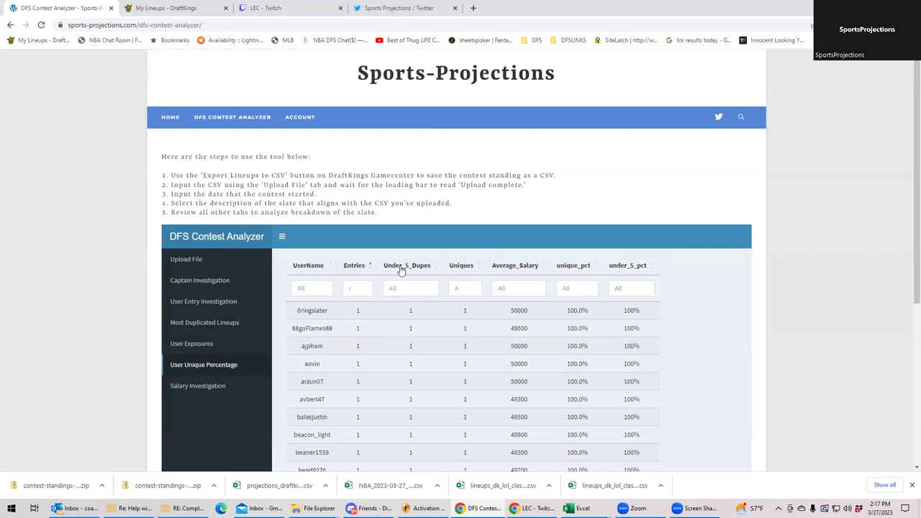
left_click(408, 268)
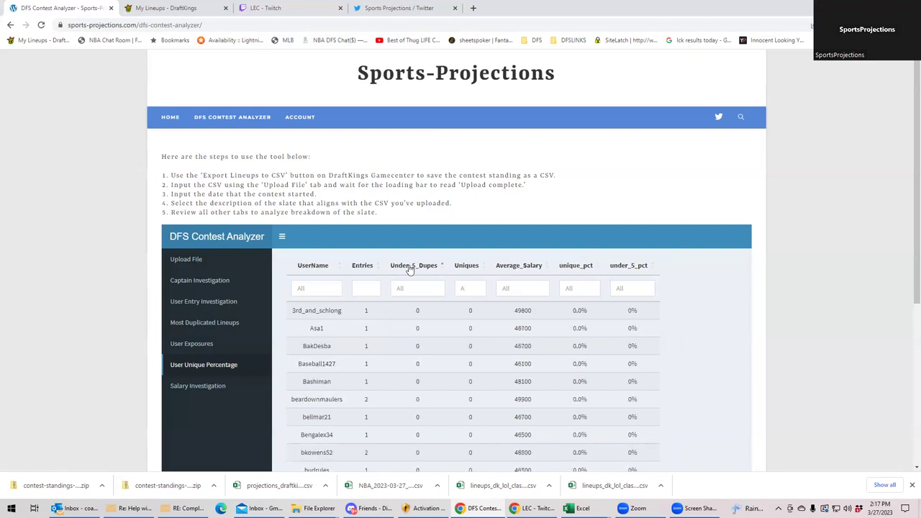
left_click(474, 269)
left_click(471, 271)
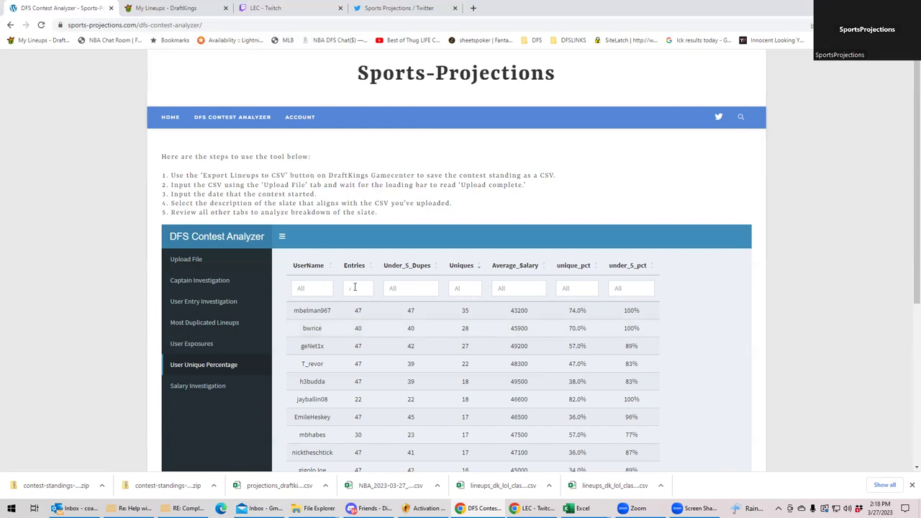
- Inspect the Under_5_Dupes and Uniques range filters, then re-sort by Under_5_Dupes and Entries
left_click(402, 287)
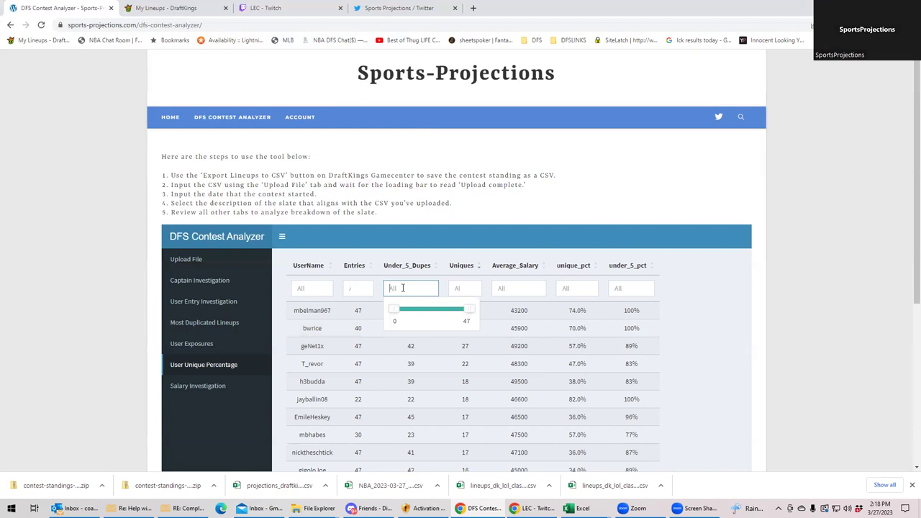
left_click(375, 264)
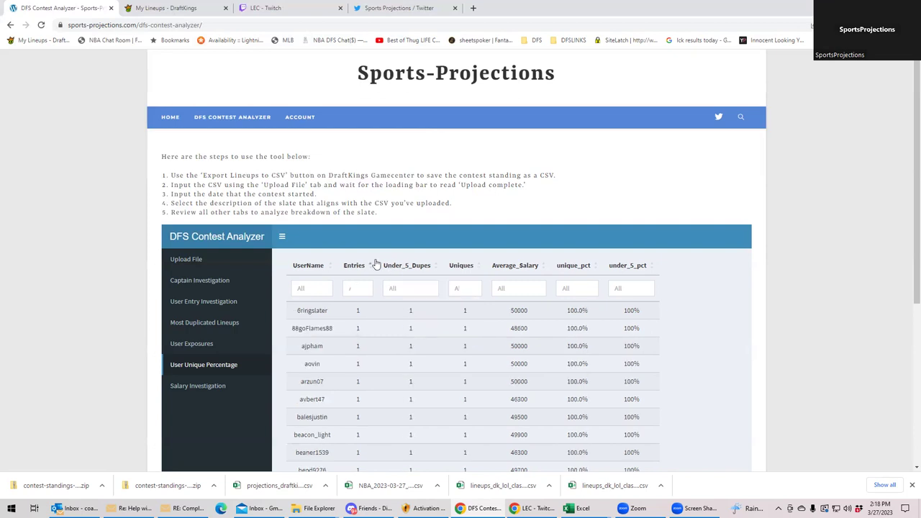
left_click(426, 288)
left_click(460, 312)
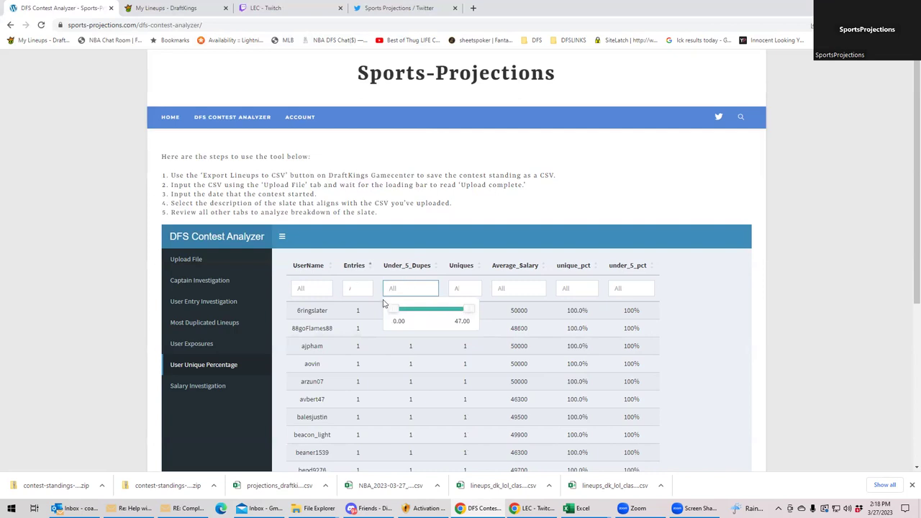
left_click(461, 293)
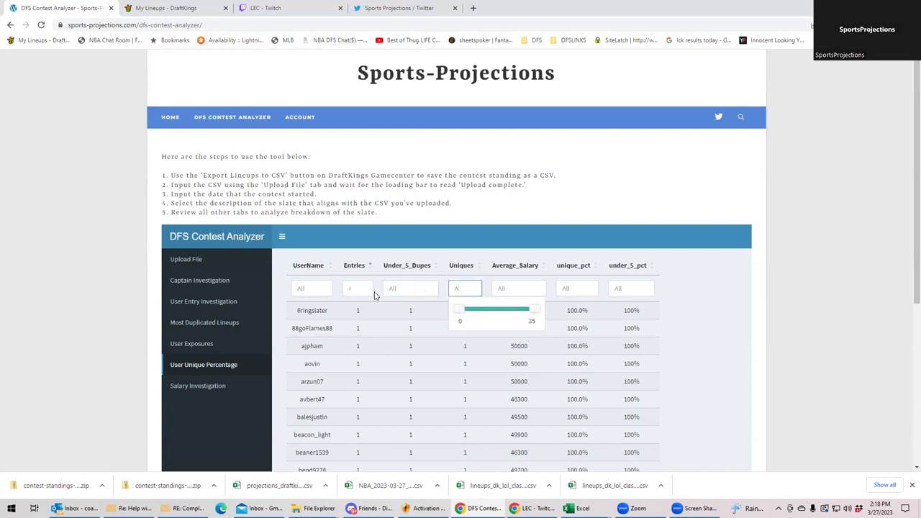
left_click(435, 265)
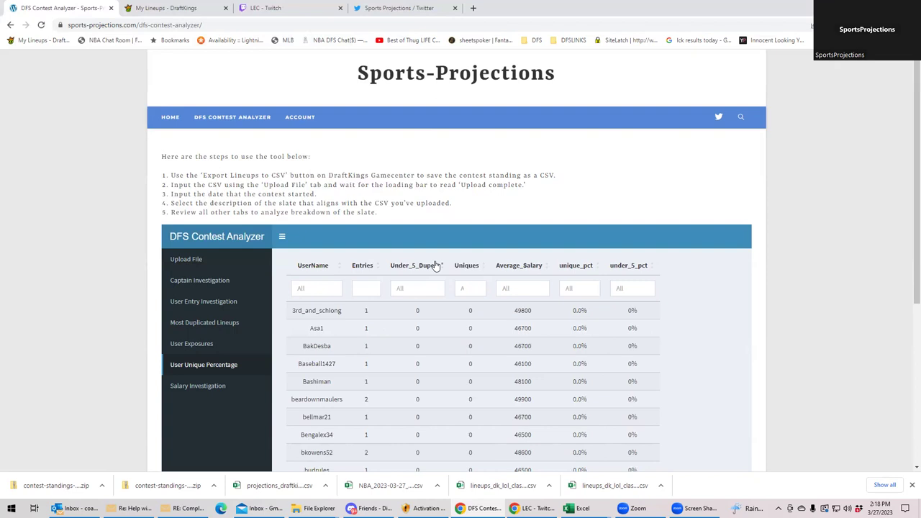
left_click(362, 265)
- Sort the uniqueness table by Entries, descending, so 47-entry users come first
left_click(362, 266)
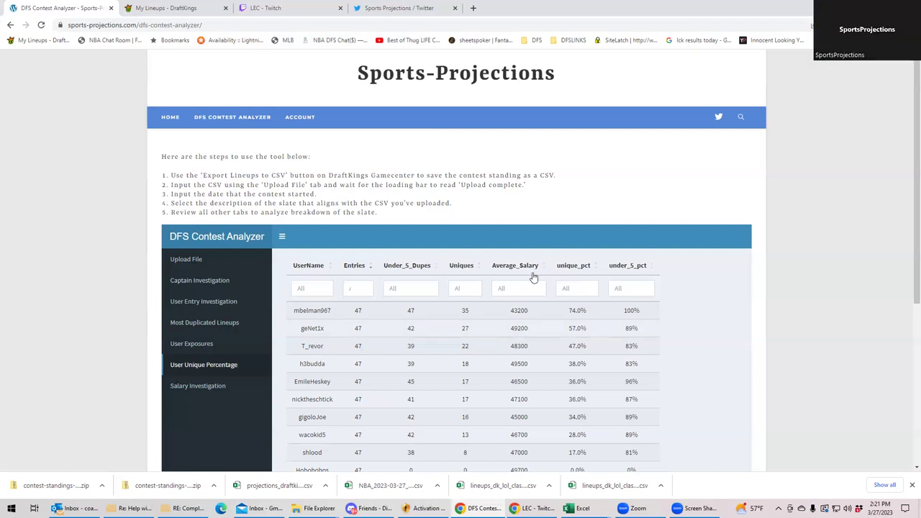
- Show the Salary Investigation view of lineup counts and uniqueness per salary level
left_click(194, 386)
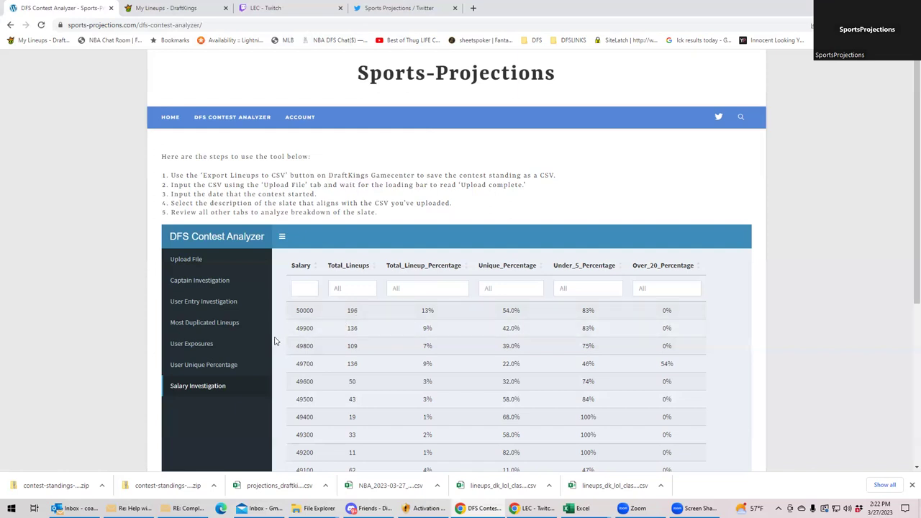
- Go via User Exposures to the User Entry Investigation lineup table and scroll down slightly
left_click(200, 345)
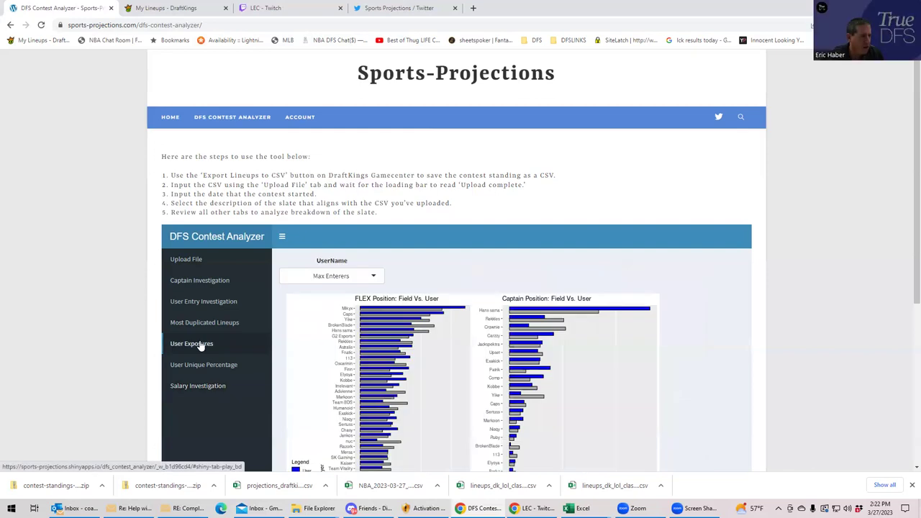
left_click(213, 304)
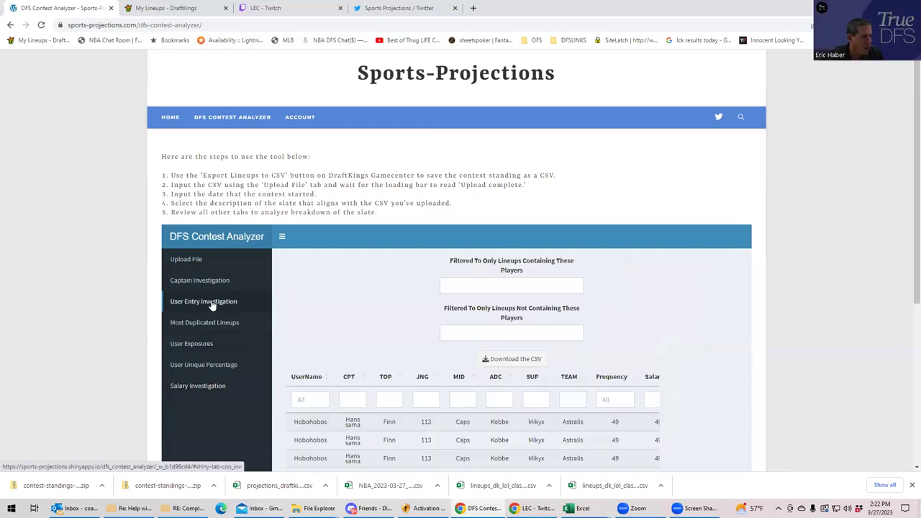
scroll(349, 329, "down", 1)
scroll(349, 329, "down", 2)
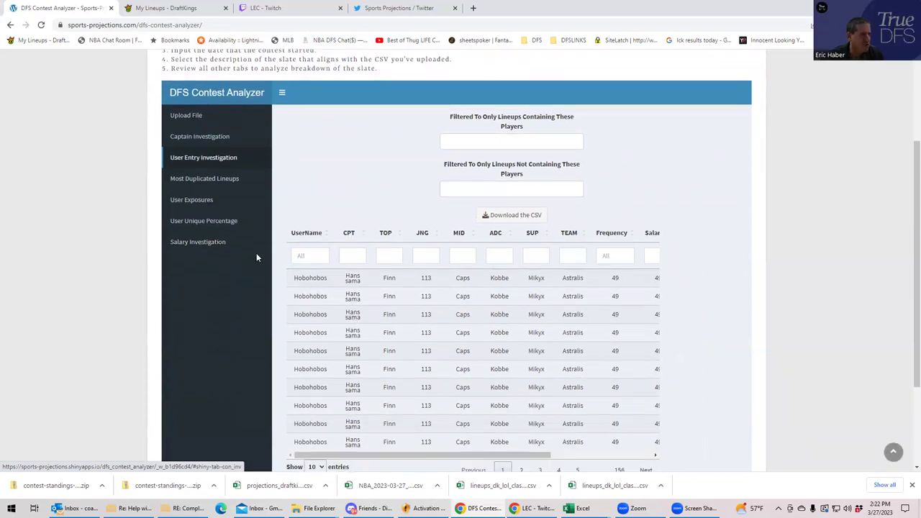
- Check the player include list, then filter the UserName column by a partial username
left_click(495, 142)
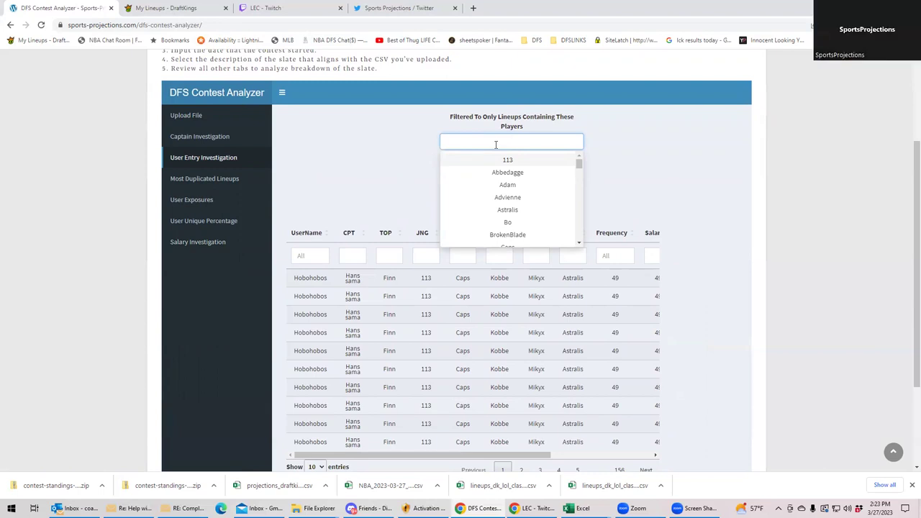
left_click(395, 178)
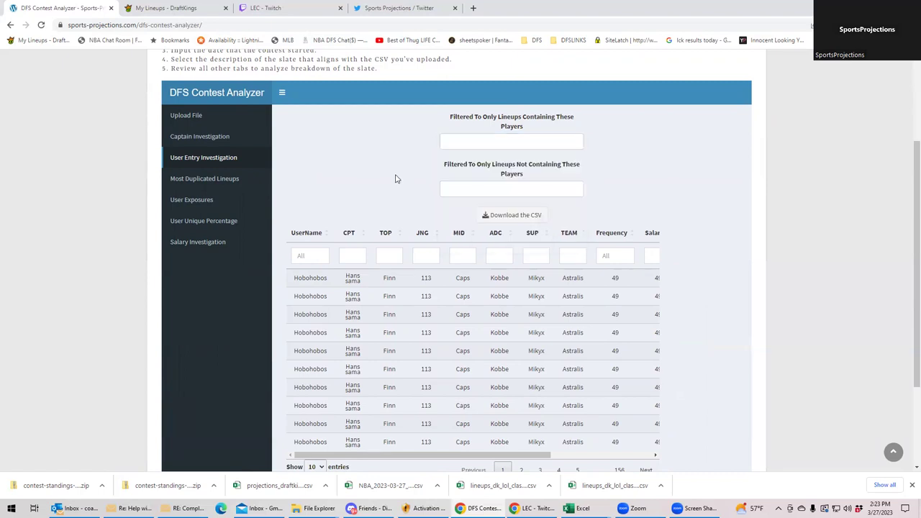
left_click(312, 257)
type("bes")
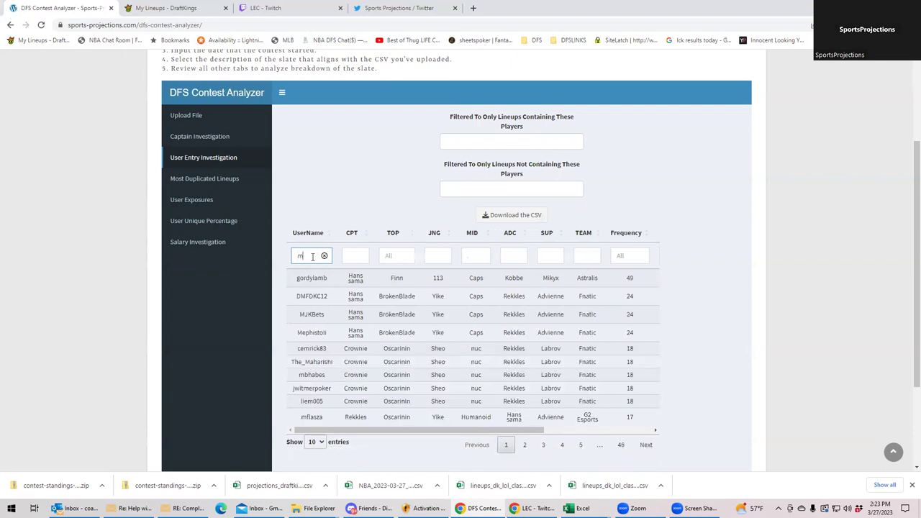
double_click(312, 257)
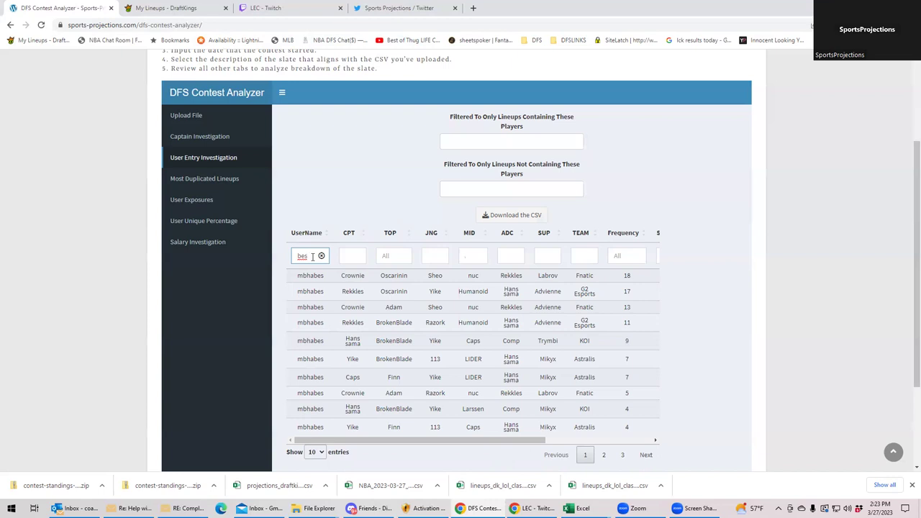
- Sort the filtered user's lineups by Frequency, lowest first
left_click(624, 255)
left_click(644, 240)
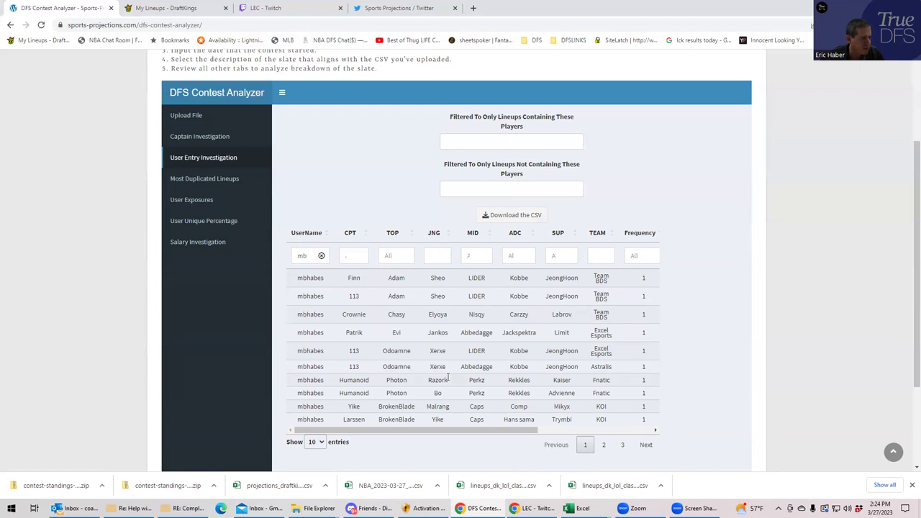
left_click(352, 257)
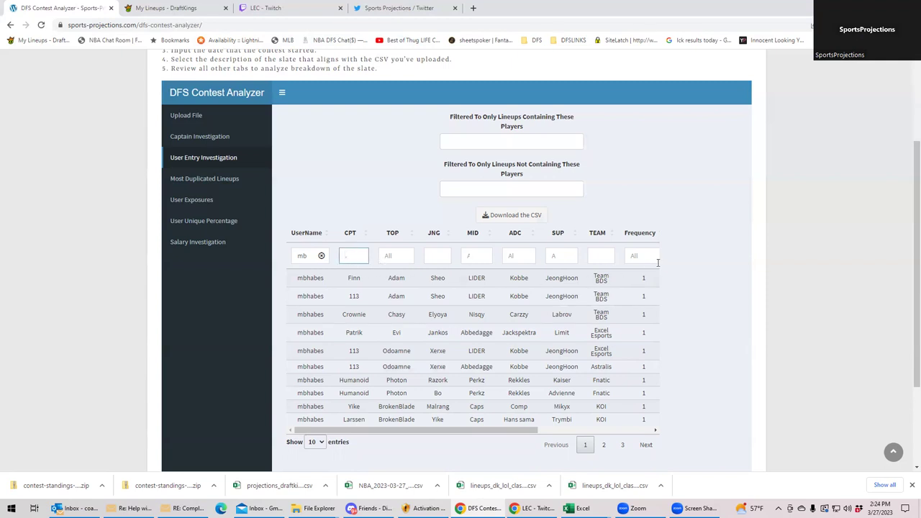
scroll(642, 334, "up", 2)
scroll(643, 334, "down", 3)
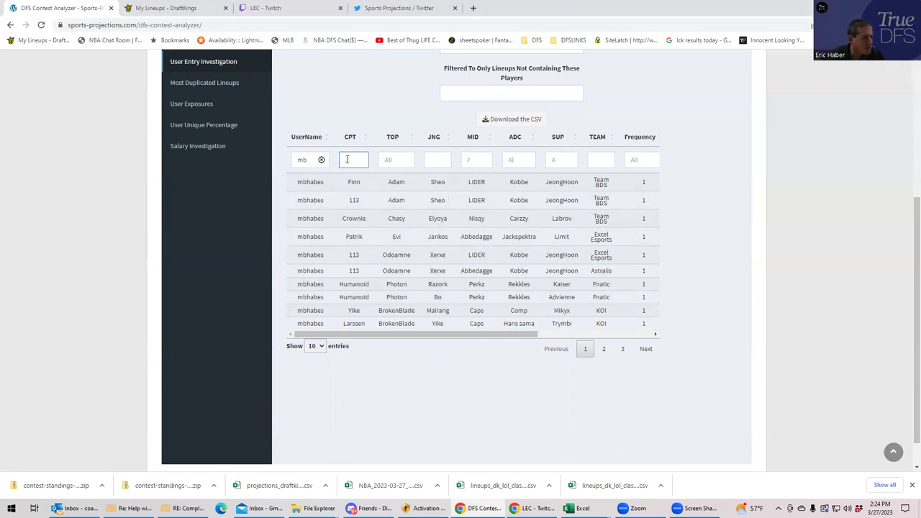
- Clear the UserName filter to show all entrants, and open the Not Containing These Players list
left_click(321, 158)
left_click(321, 158)
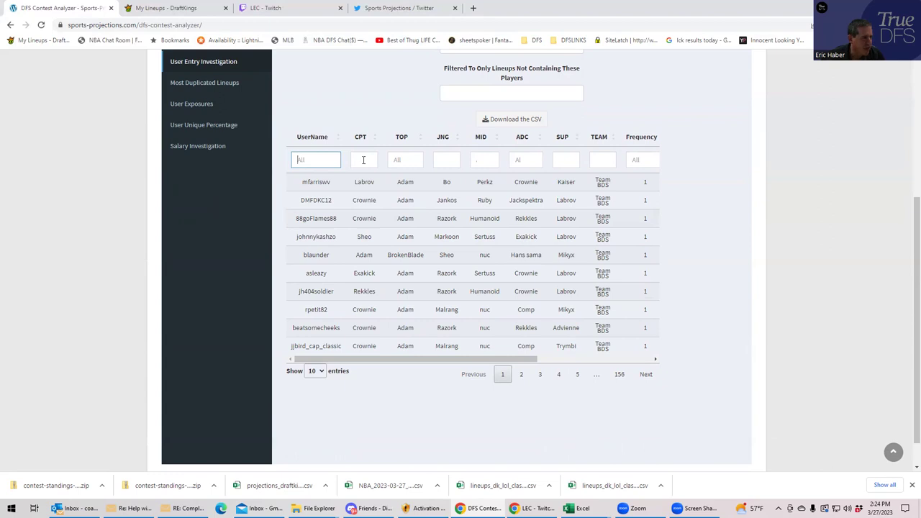
scroll(371, 195, "up", 2)
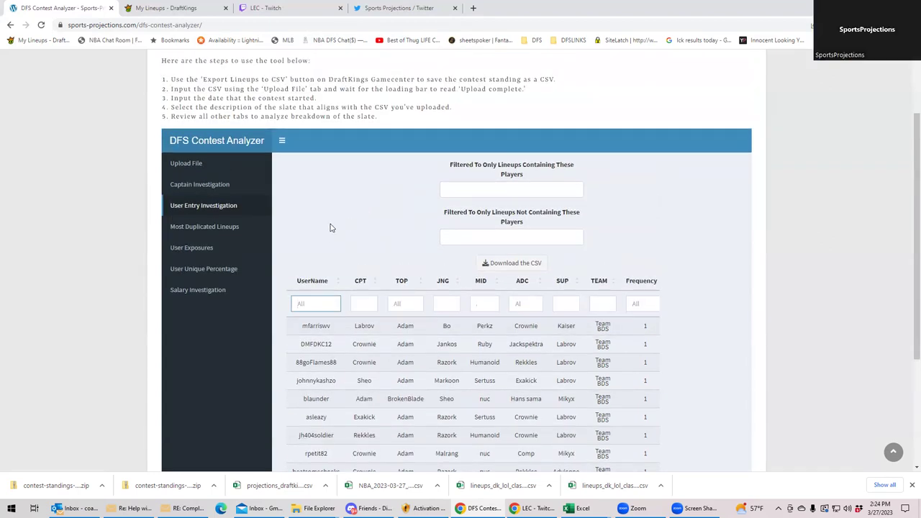
left_click(329, 304)
left_click(363, 305)
left_click(319, 300)
left_click(526, 235)
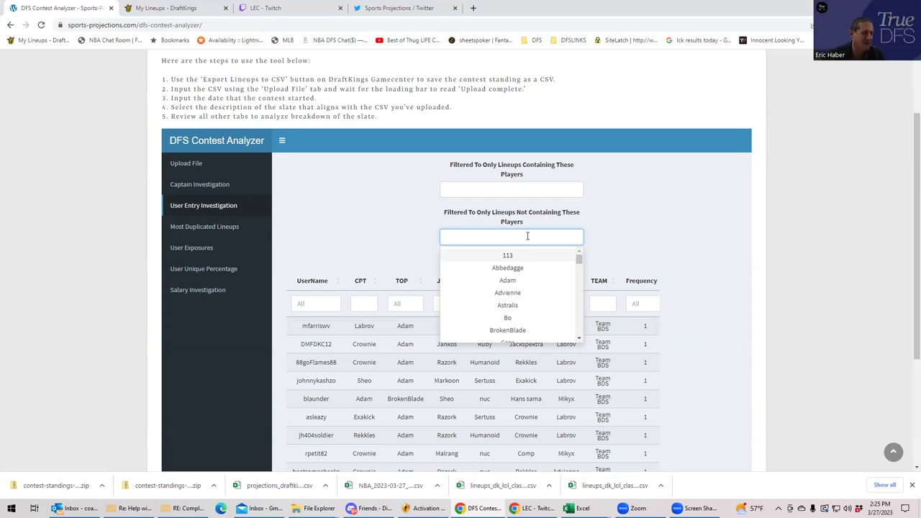
- Close the player-exclusion list and open the User Exposures charts for Max Enterers
left_click(643, 215)
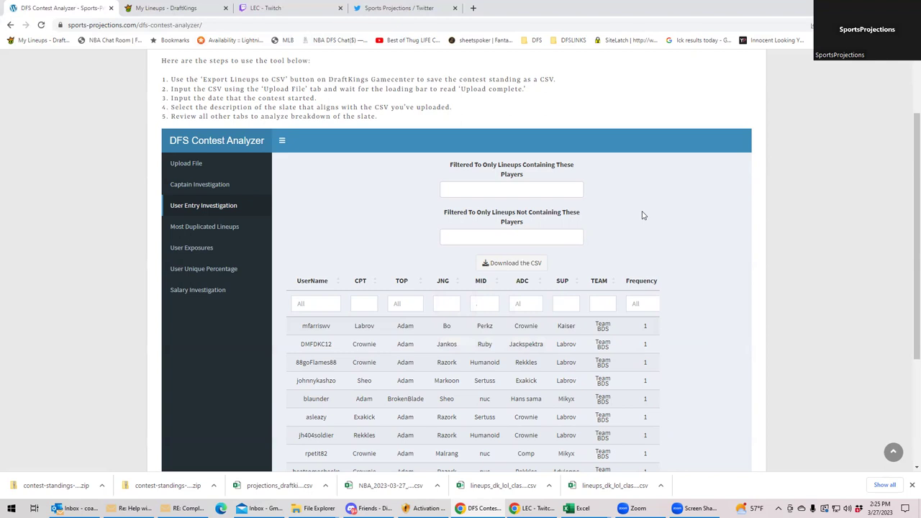
left_click(528, 231)
left_click(607, 223)
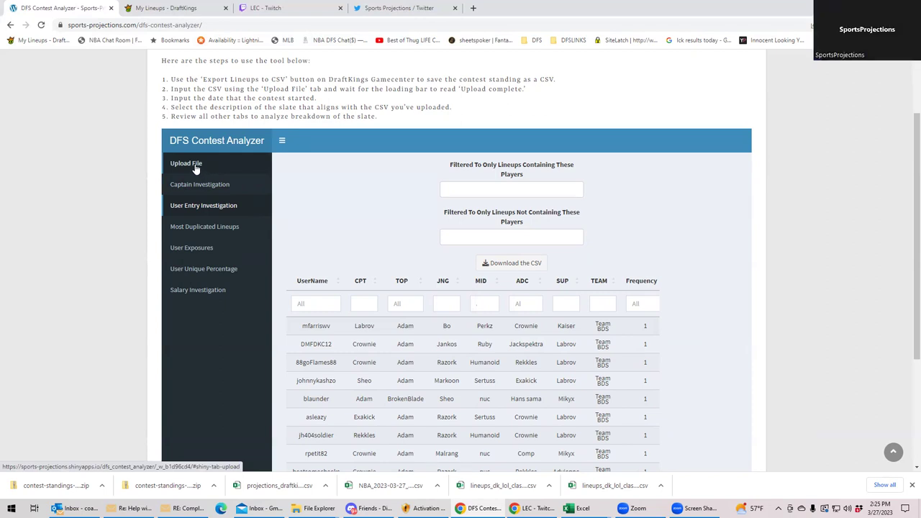
left_click_drag(196, 169, 343, 193)
left_click(206, 250)
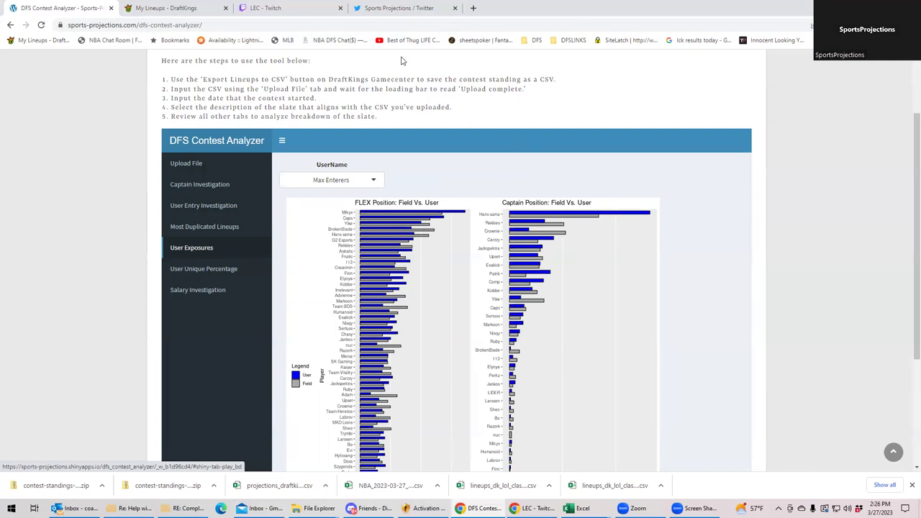
- Close the Twitch stream tab and chart FLEX and captain exposures for the whole Field
left_click(293, 8)
key("ctrl+w")
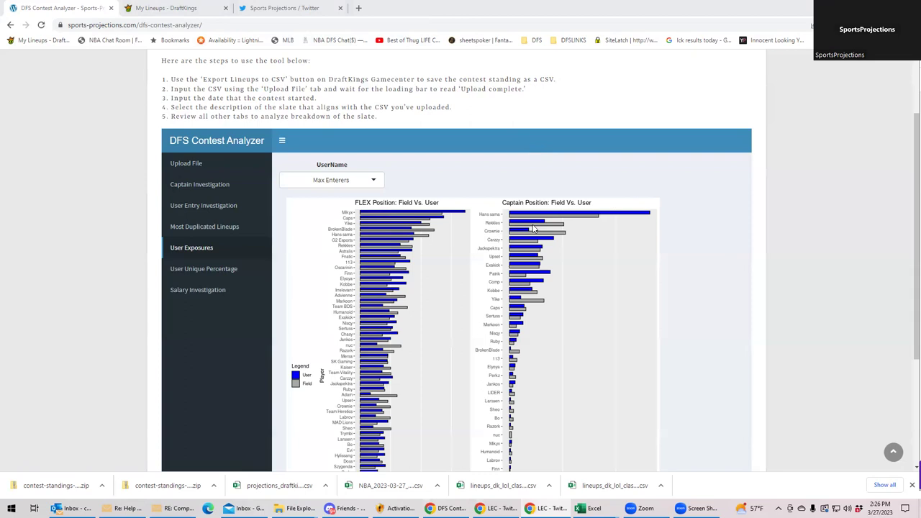
left_click(349, 187)
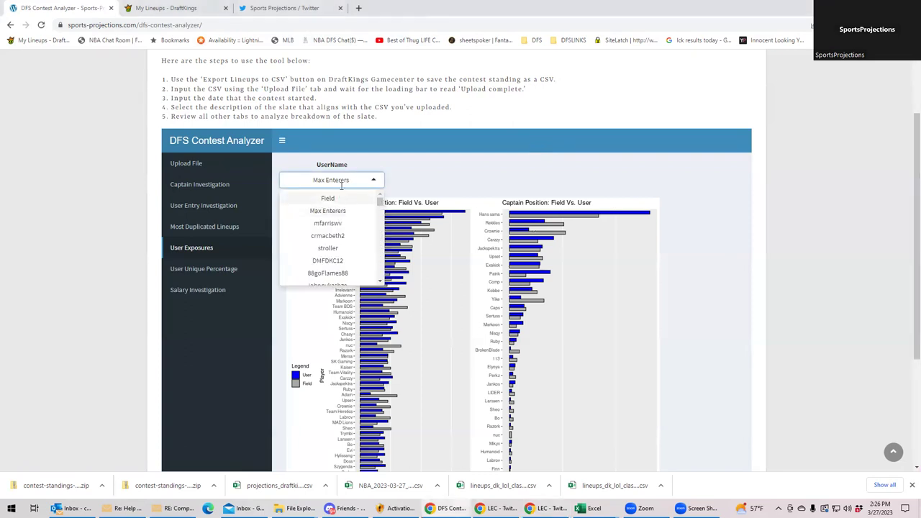
left_click(342, 198)
left_click(348, 178)
left_click(318, 182)
left_click(318, 182)
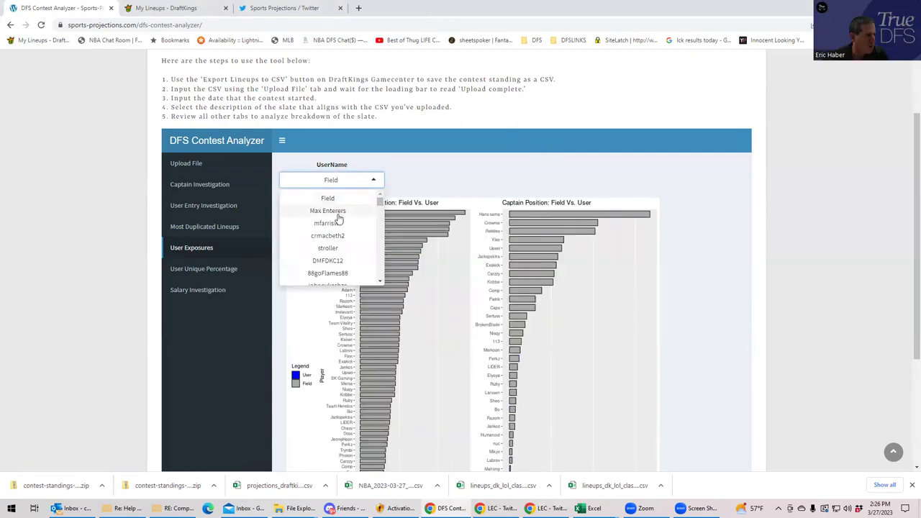
left_click(334, 180)
left_click(326, 182)
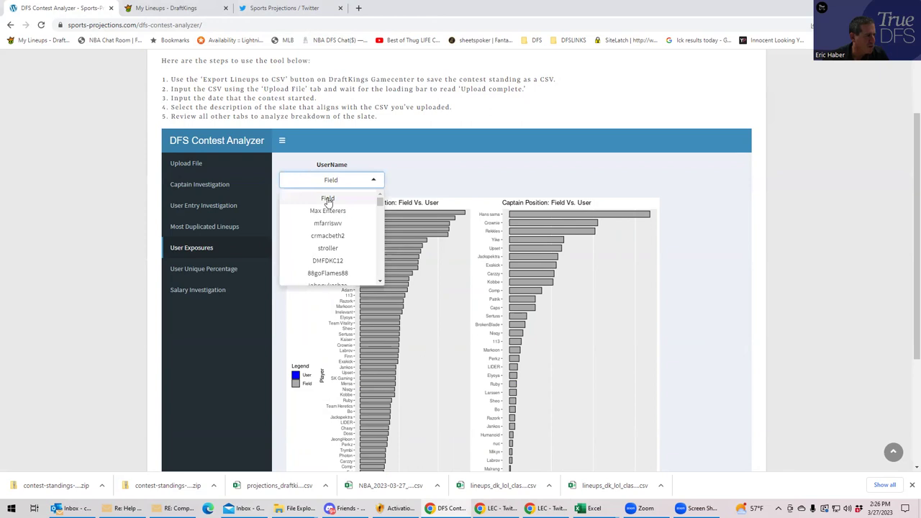
left_click(327, 199)
- Search for one specific user, chart their exposures against the field, then return to Upload File
left_click(340, 180)
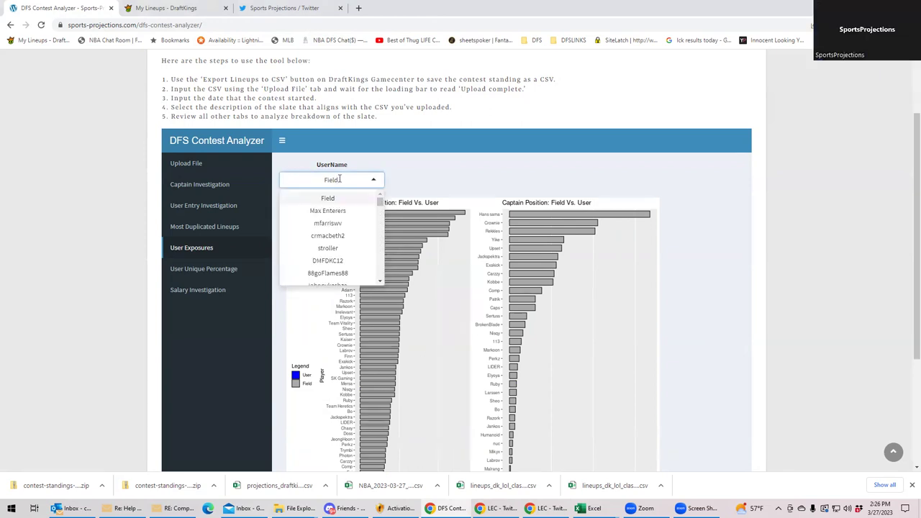
key("BackSpace")
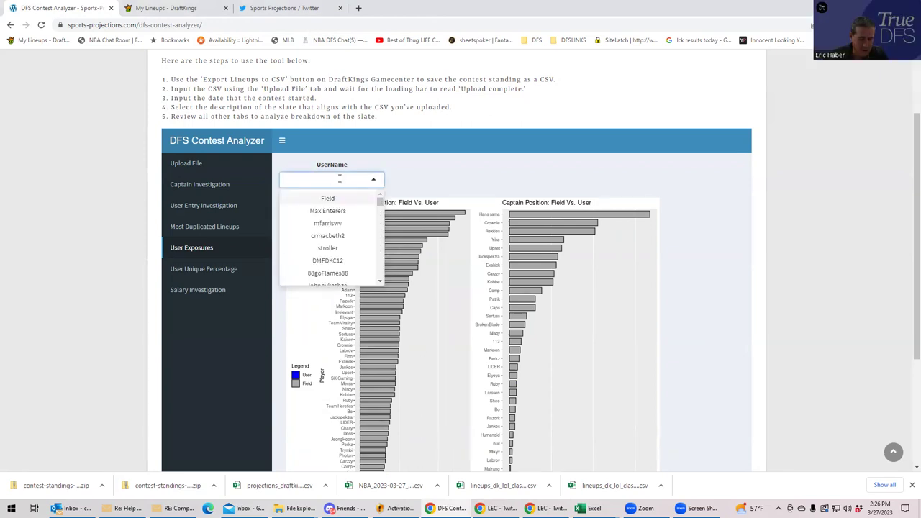
type("mbhabes")
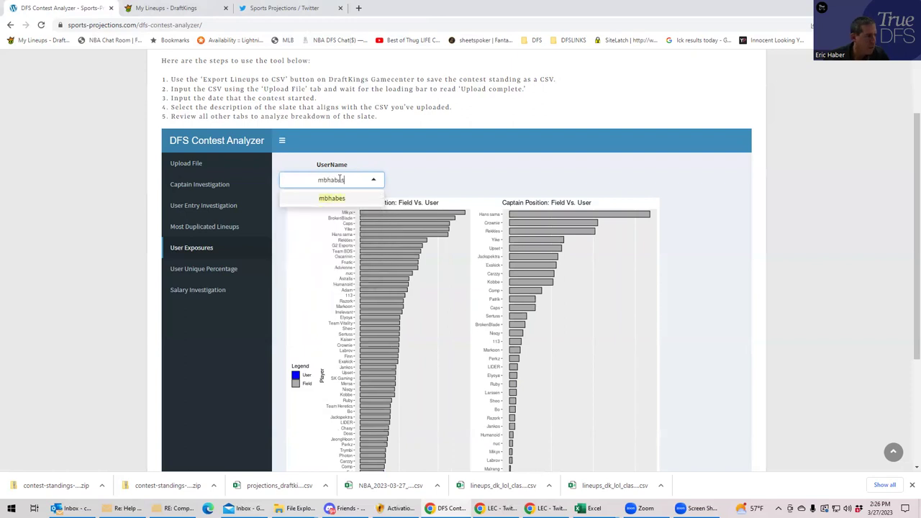
left_click(338, 199)
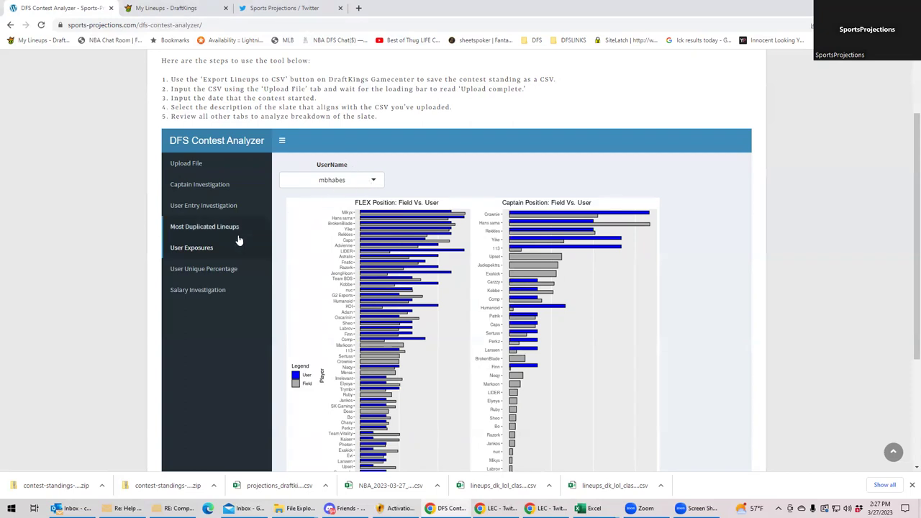
left_click(186, 164)
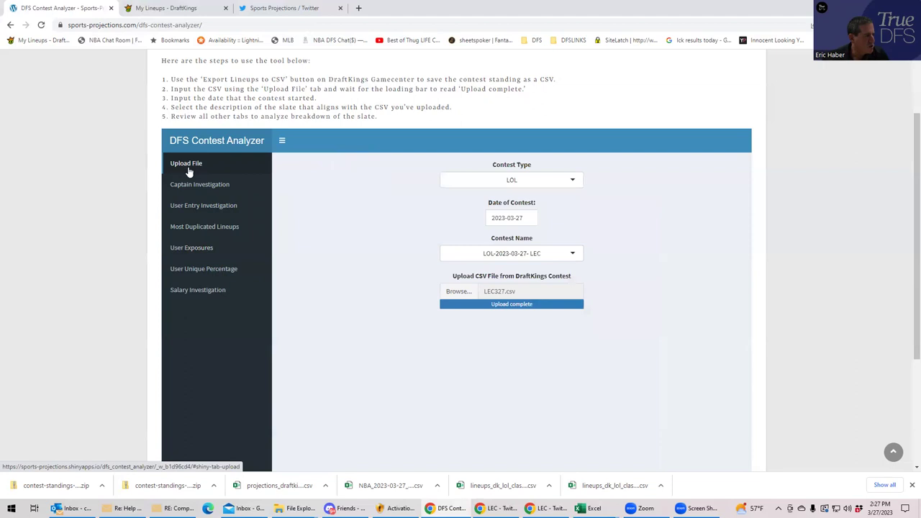
- Upload TEN327.csv from the TrueDFS TEN folder until the upload reads complete
left_click(539, 254)
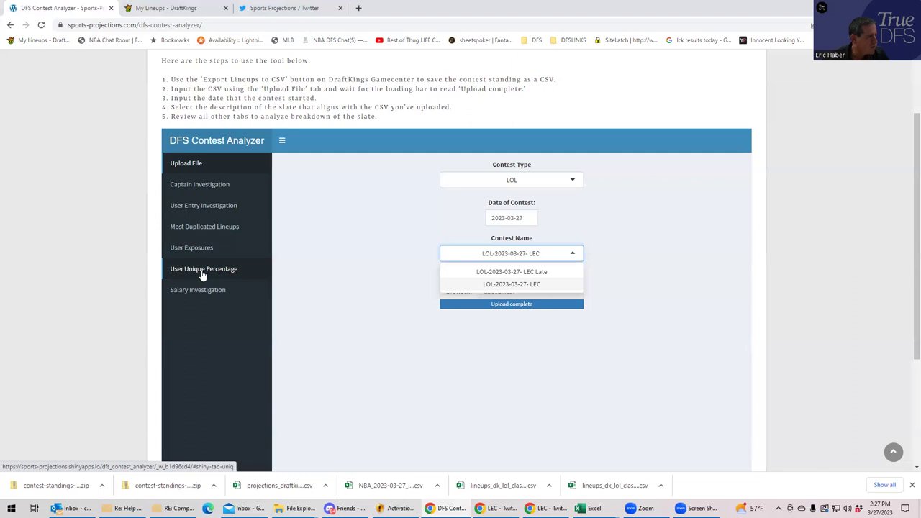
left_click(418, 230)
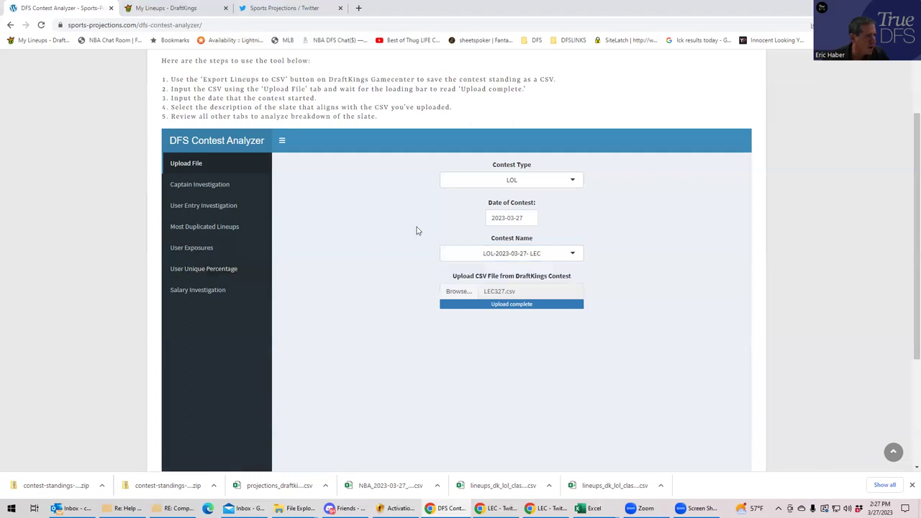
left_click(460, 293)
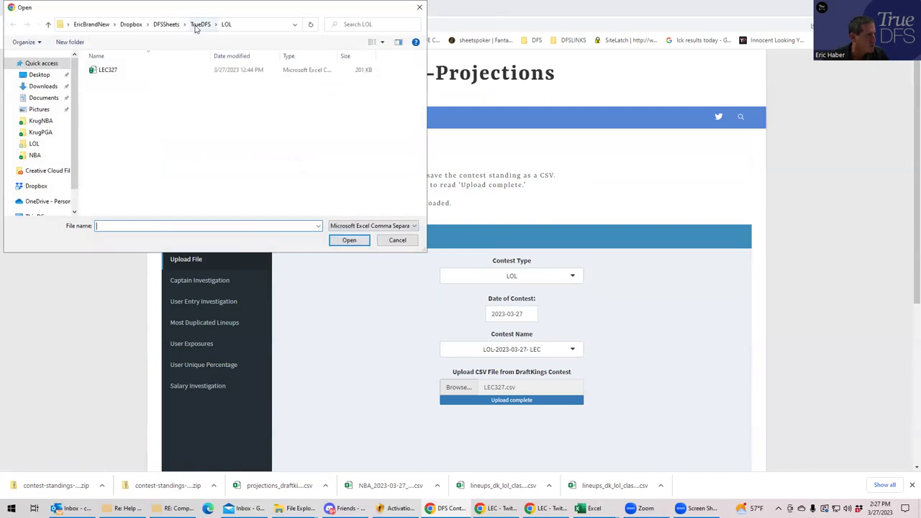
left_click(200, 24)
left_click(104, 72)
double_click(104, 72)
left_click(107, 70)
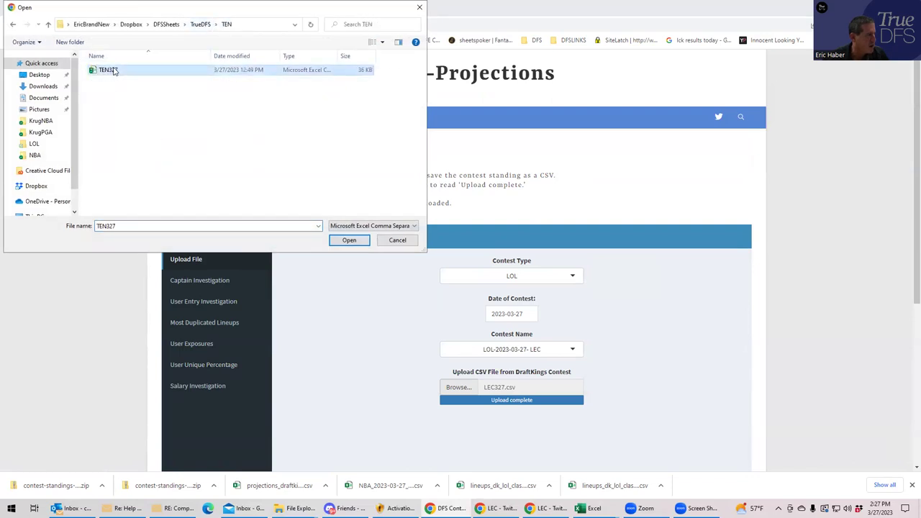
left_click(347, 241)
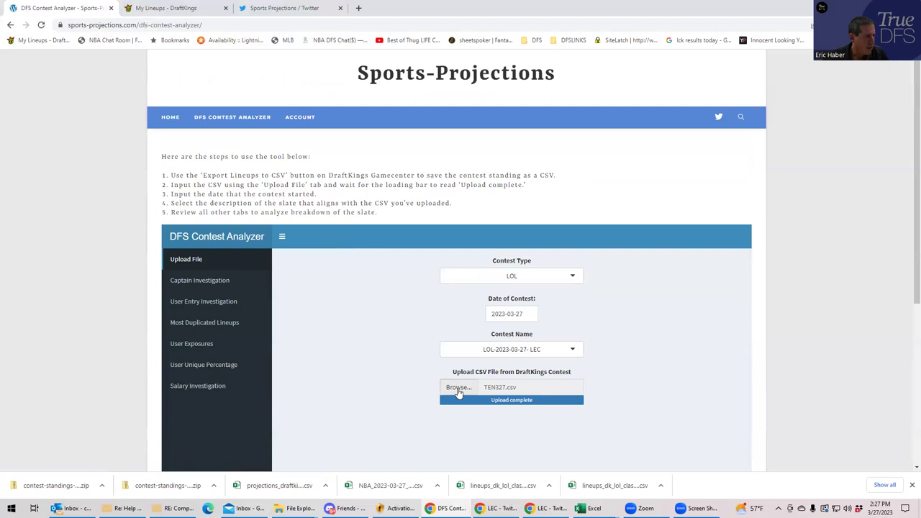
- Set the contest type to TEN and confirm the contest name TEN-2023-03-27- Late
left_click(569, 278)
left_click(517, 348)
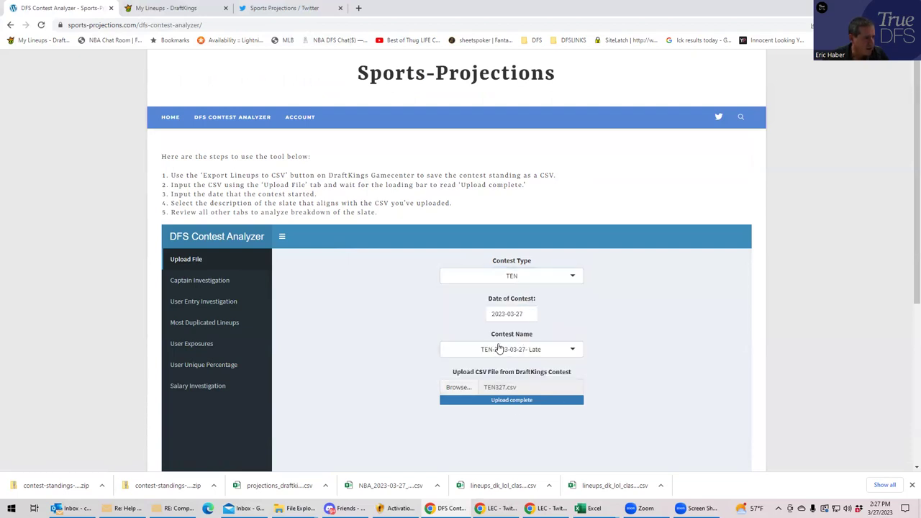
left_click(538, 348)
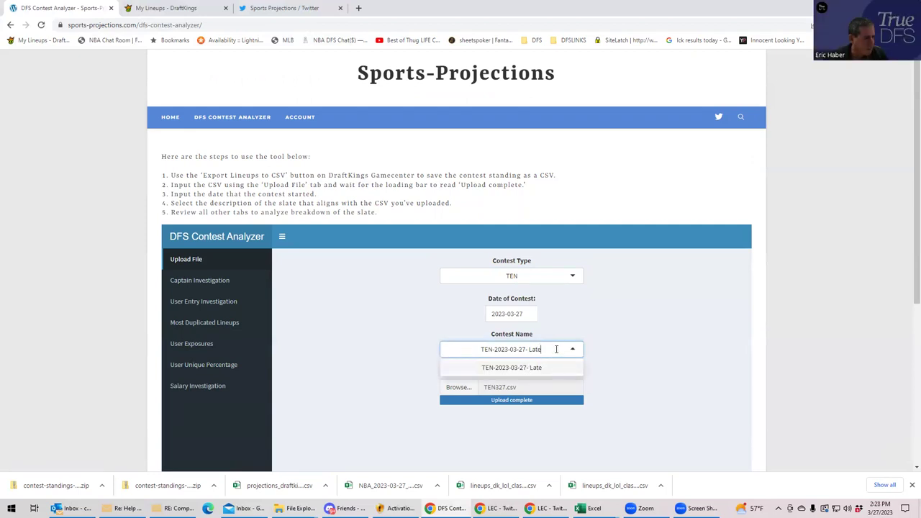
left_click(567, 328)
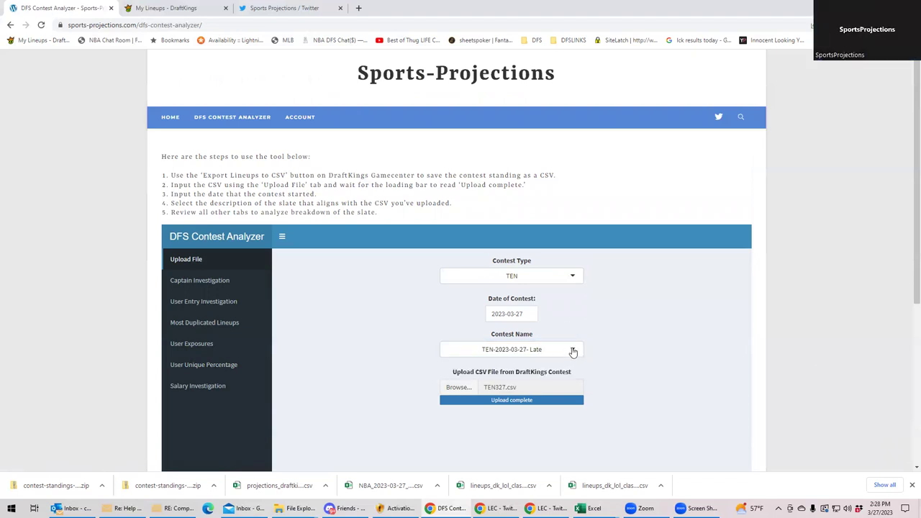
left_click(573, 351)
left_click(592, 334)
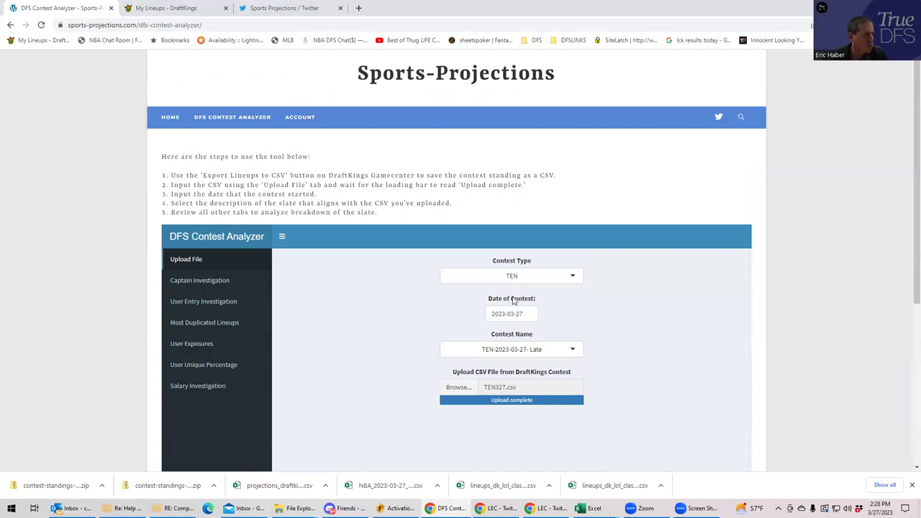
left_click(531, 280)
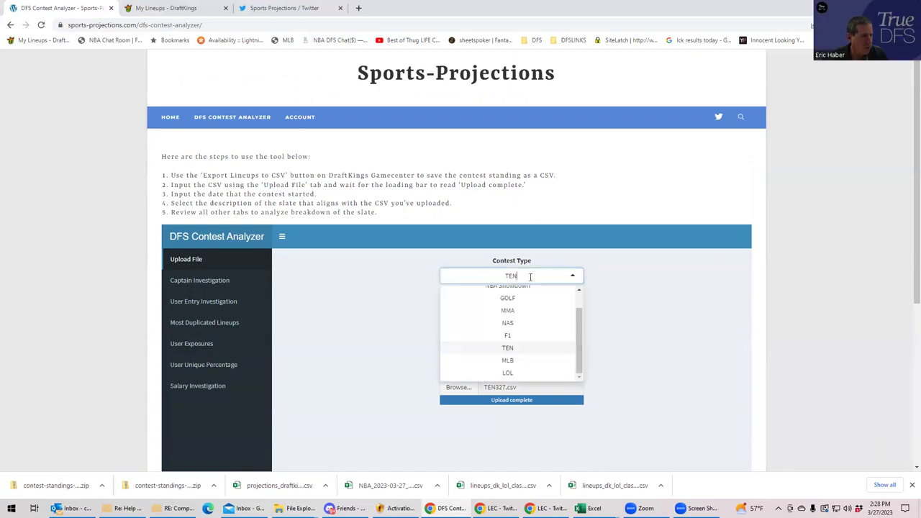
left_click(517, 301)
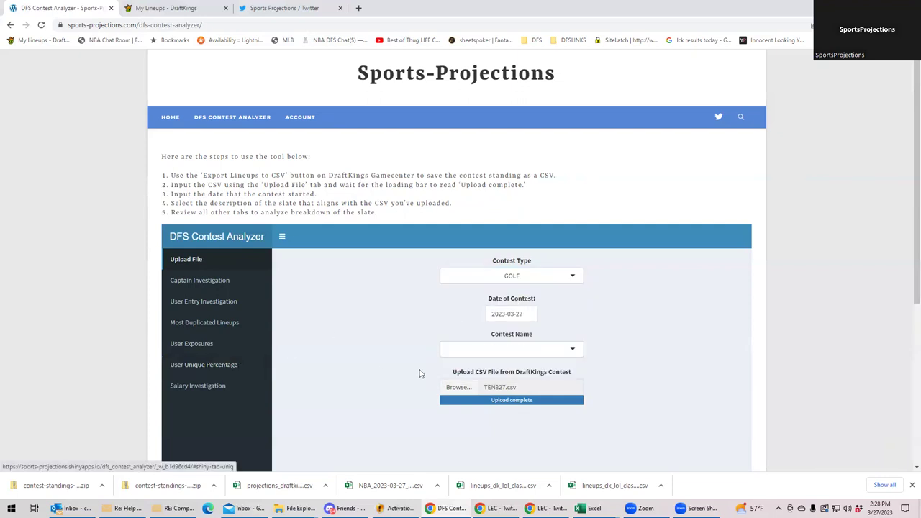
left_click(561, 279)
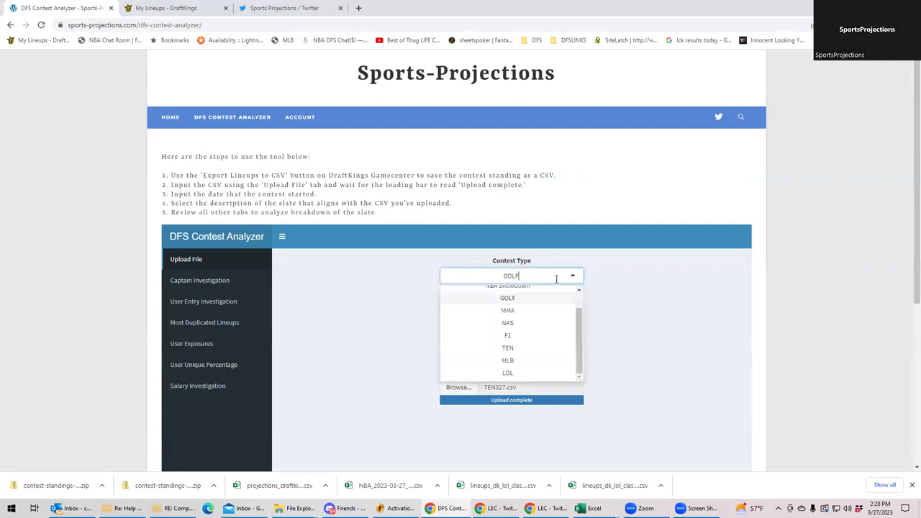
left_click(516, 349)
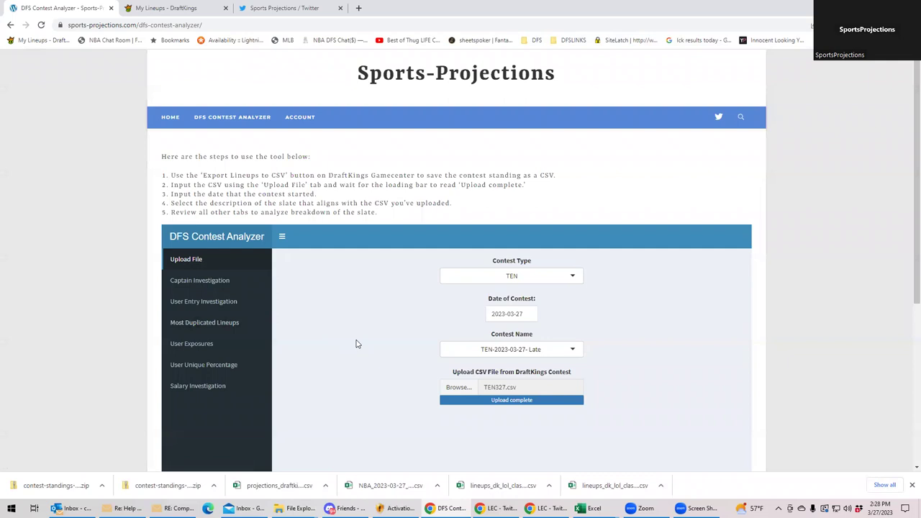
- Pass through User Entry Investigation and User Exposures to the tennis User Unique Percentage table
left_click(184, 306)
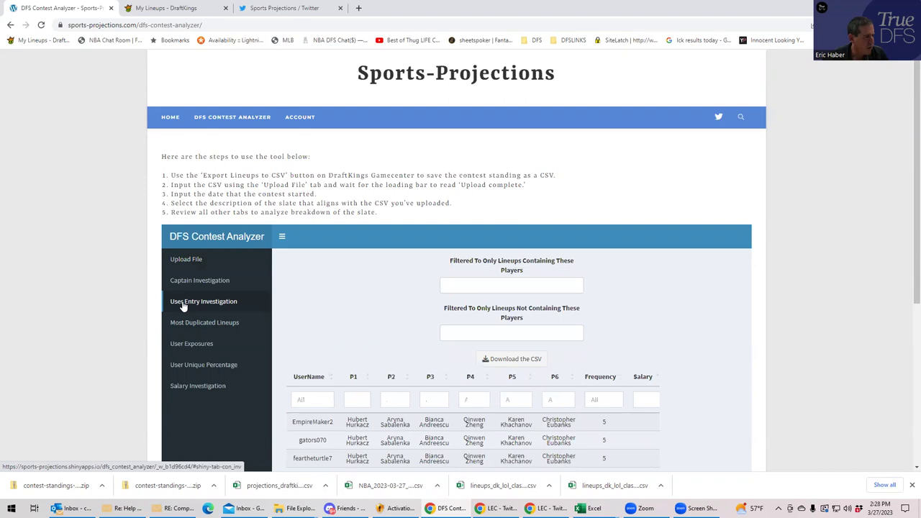
left_click(191, 346)
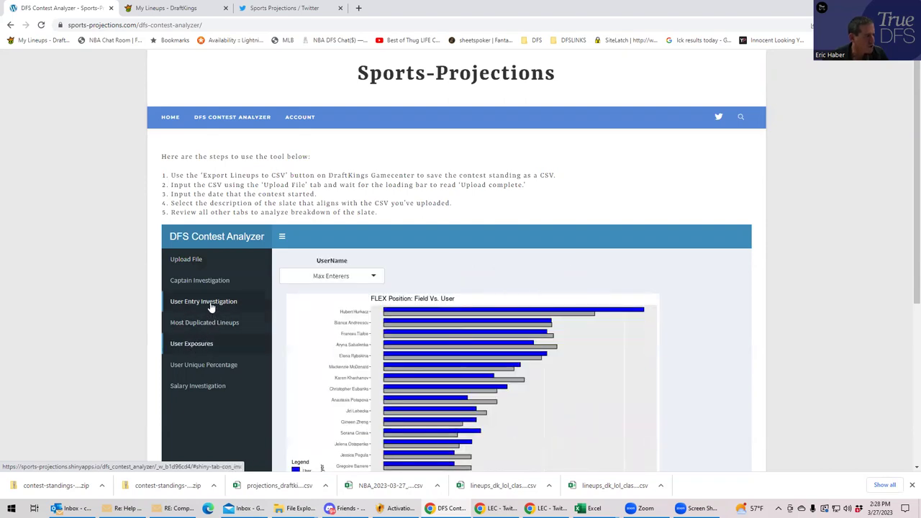
left_click(211, 364)
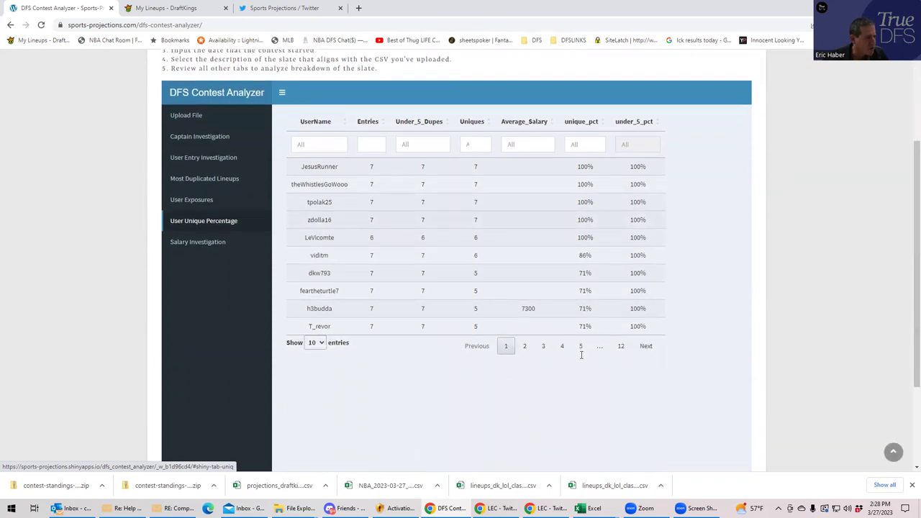
- Check the Entries range filter, then return to the Upload File tab with TEN327.csv uploaded
scroll(581, 355, "up", 1)
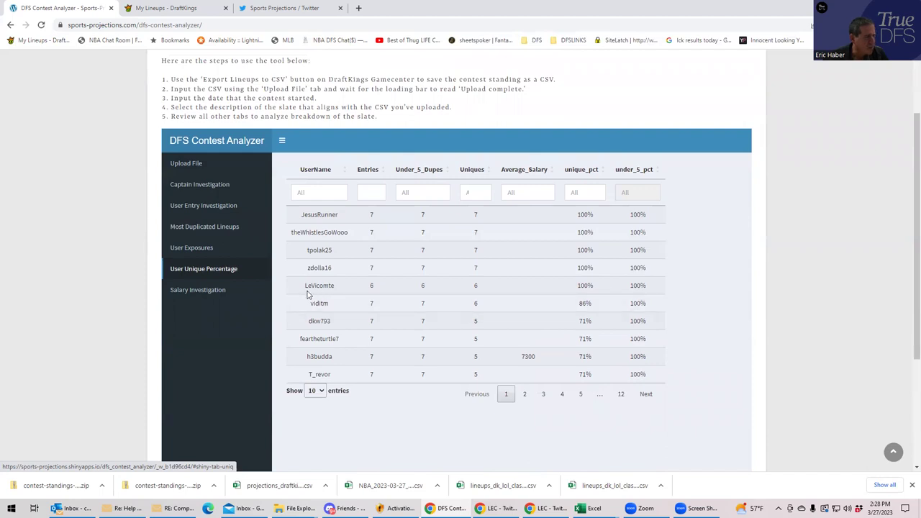
left_click(375, 191)
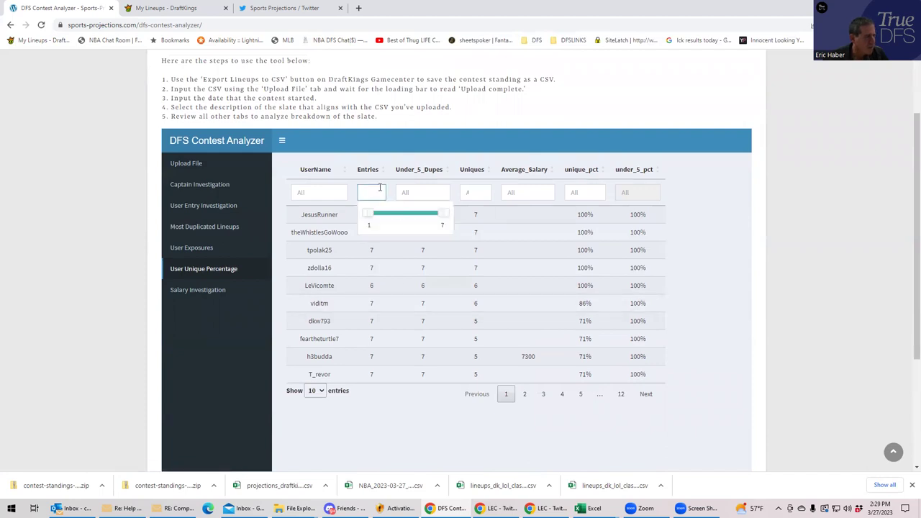
left_click(222, 278)
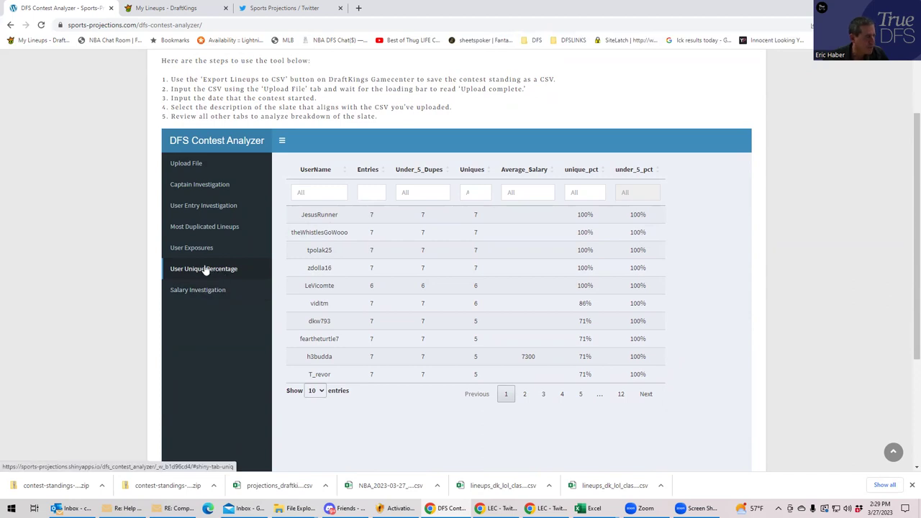
left_click(197, 171)
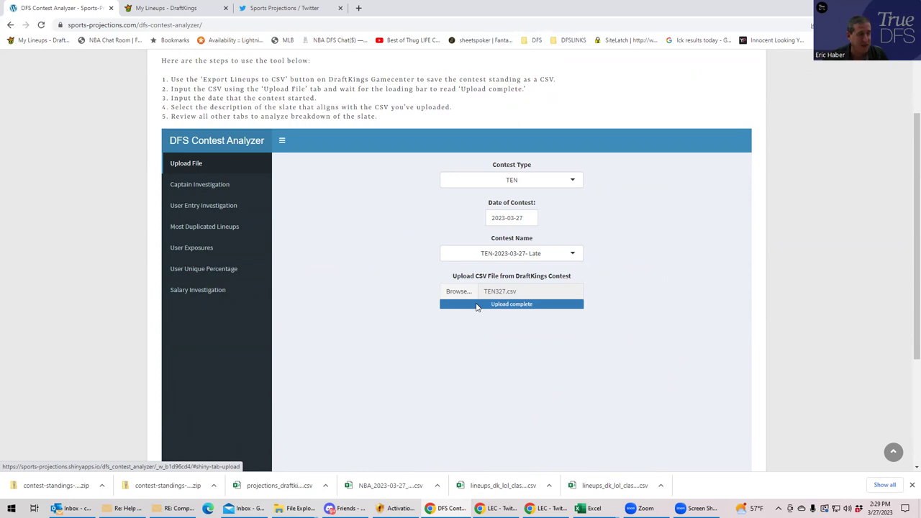
- Confirm the Contest Name is TEN-2023-03-27- Late, then switch to DraftKings' My Lineups page
left_click(543, 254)
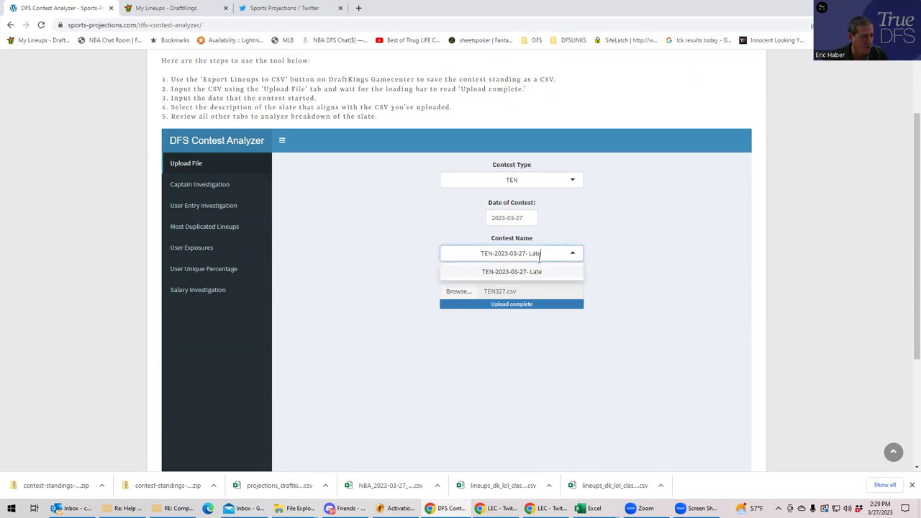
left_click(435, 251)
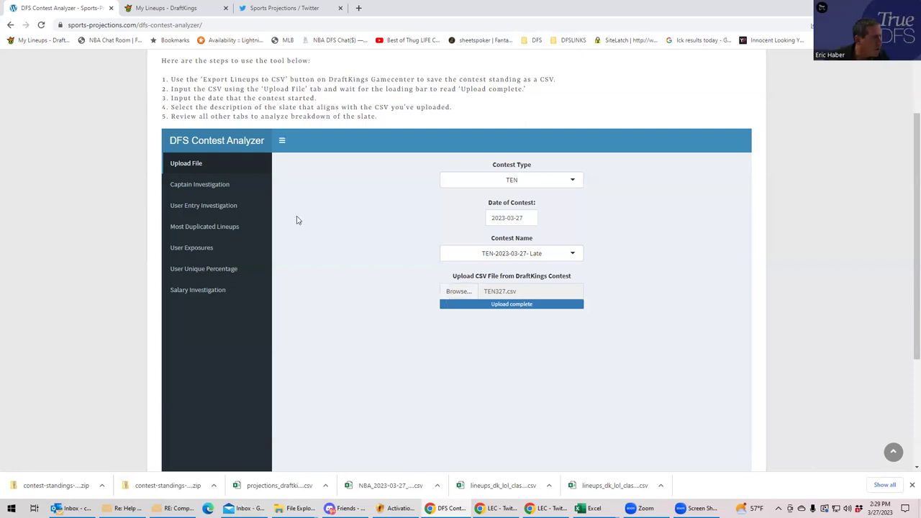
left_click(165, 10)
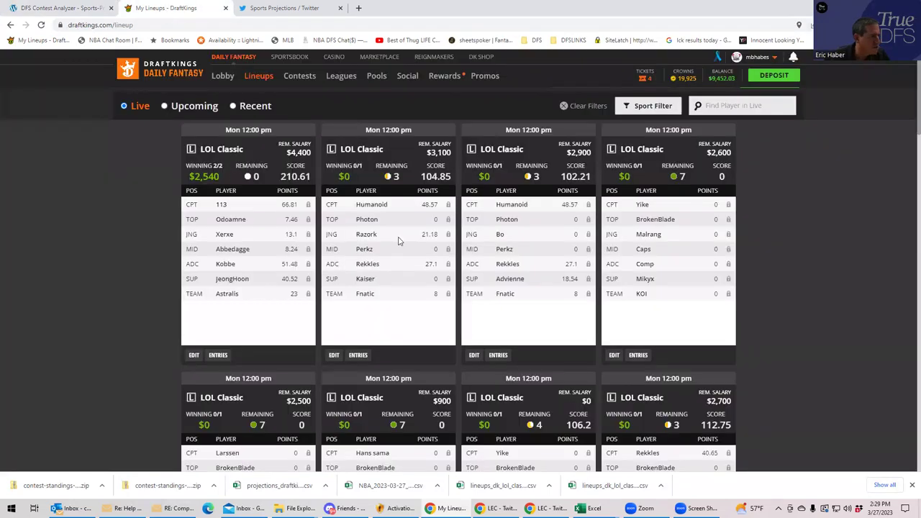
- Search the DraftKings lineups for player Karen Khachanov
scroll(399, 241, "up", 1)
left_click(737, 148)
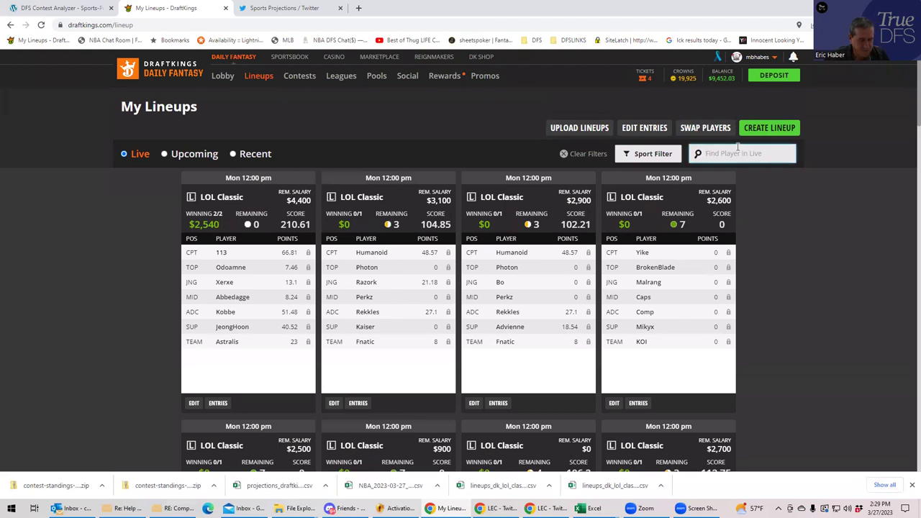
type("tenn")
key("BackSpace")
key("BackSpace")
key("BackSpace")
key("BackSpace")
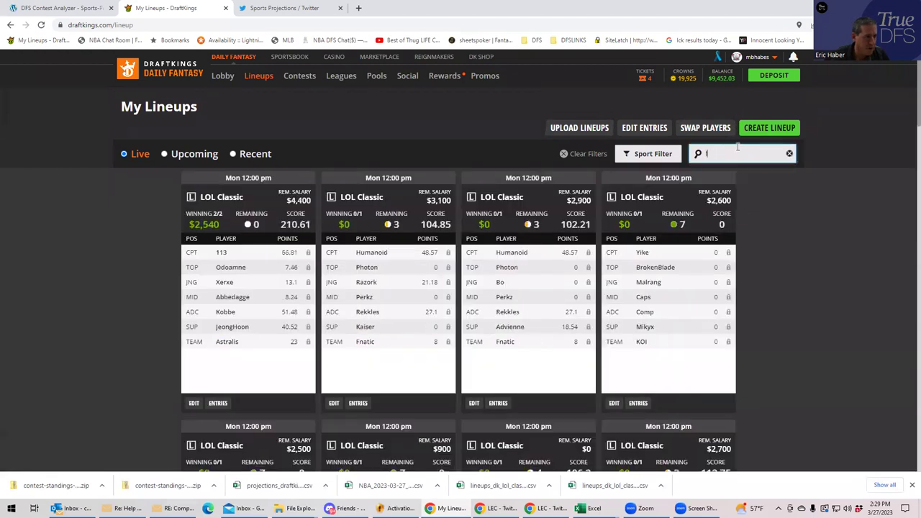
type("kars")
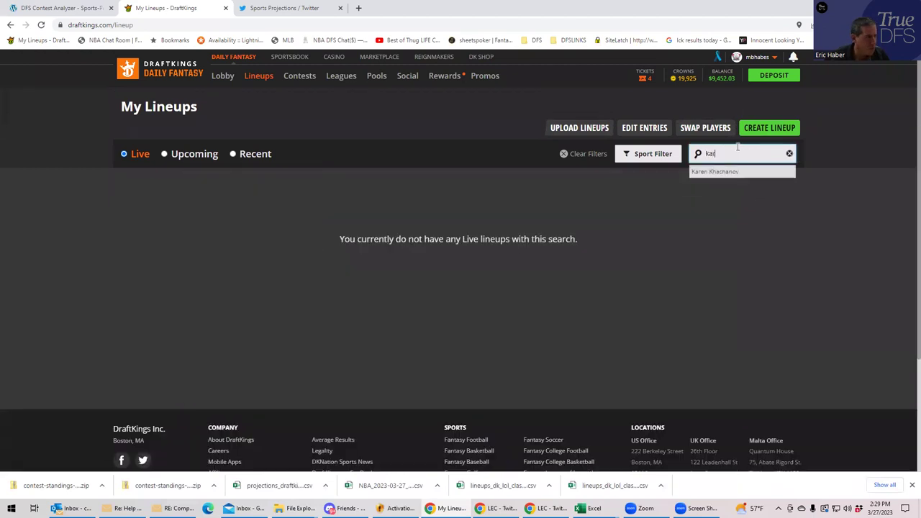
key("BackSpace")
key("BackSpace")
left_click(712, 185)
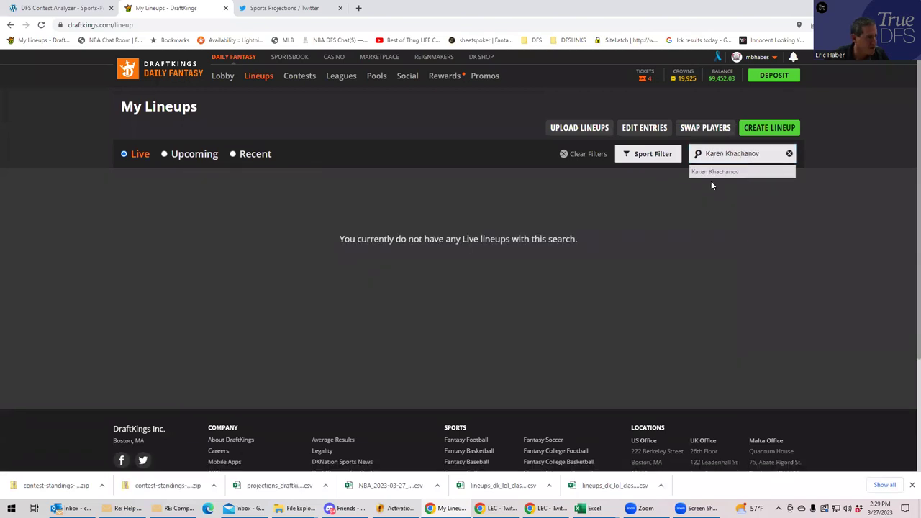
- Filter lineups to tennis and open the first lineup's contest entries
left_click(626, 154)
left_click(623, 191)
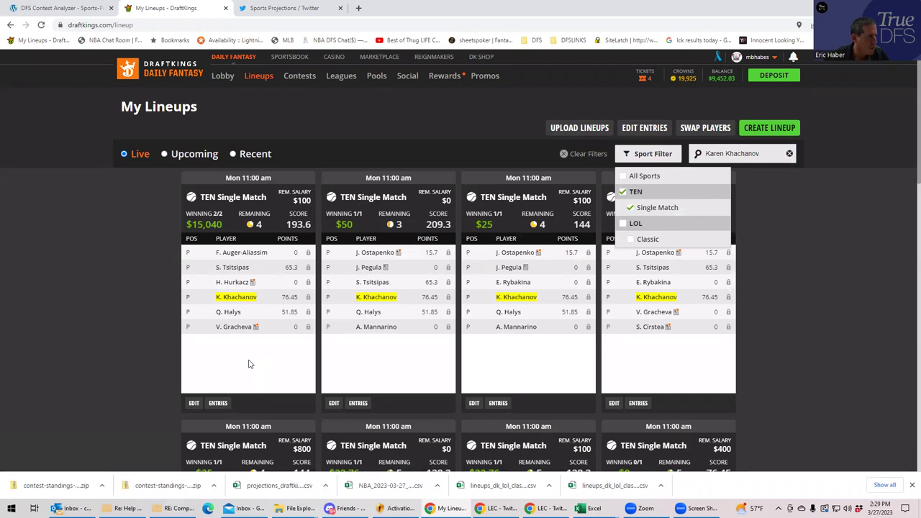
left_click(249, 364)
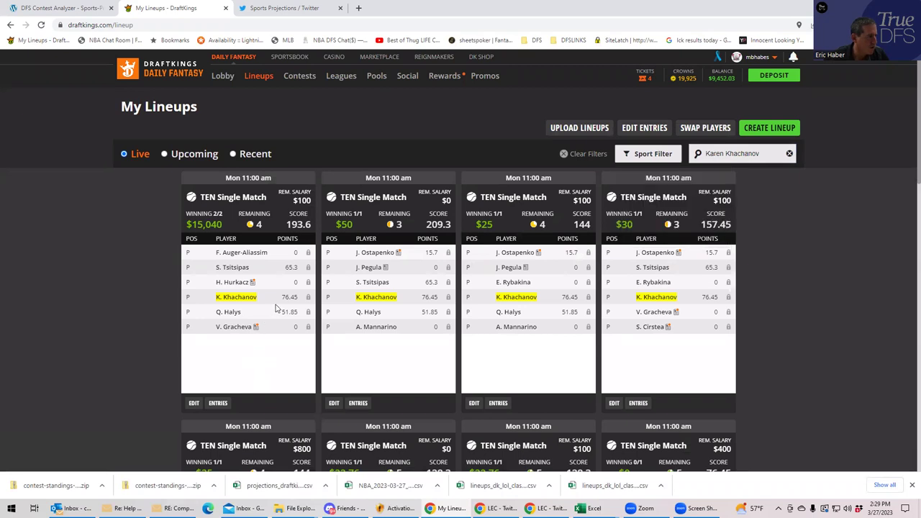
left_click(218, 404)
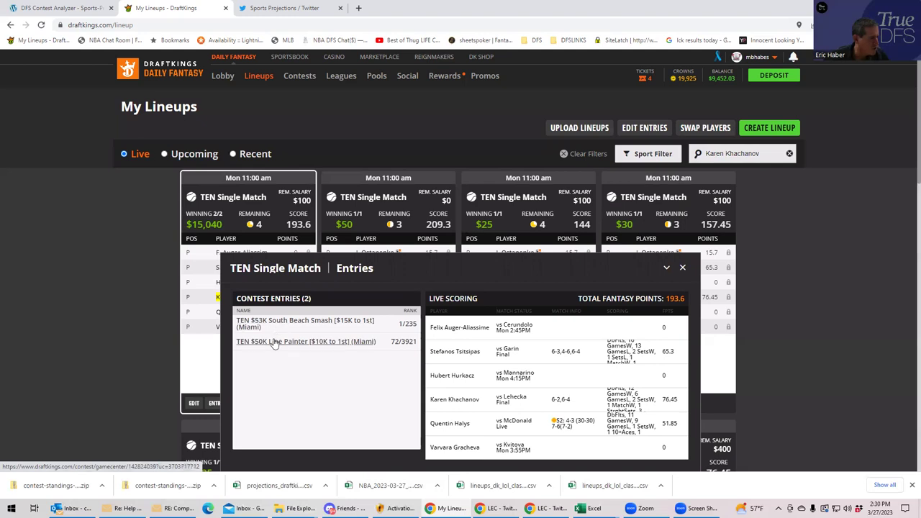
- From the TEN $50K Line Painter gamecenter, export lineups to CSV and open the downloaded zip
left_click(274, 342)
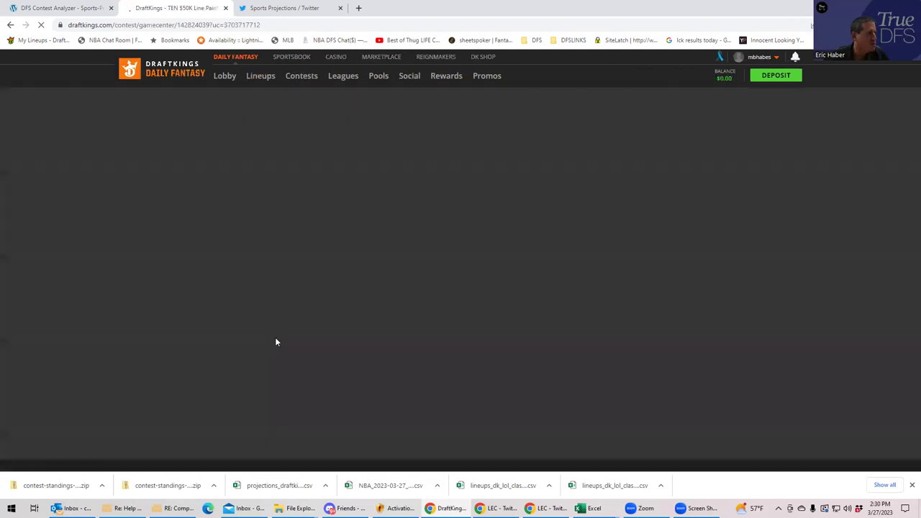
scroll(288, 367, "down", 1)
scroll(295, 363, "down", 2)
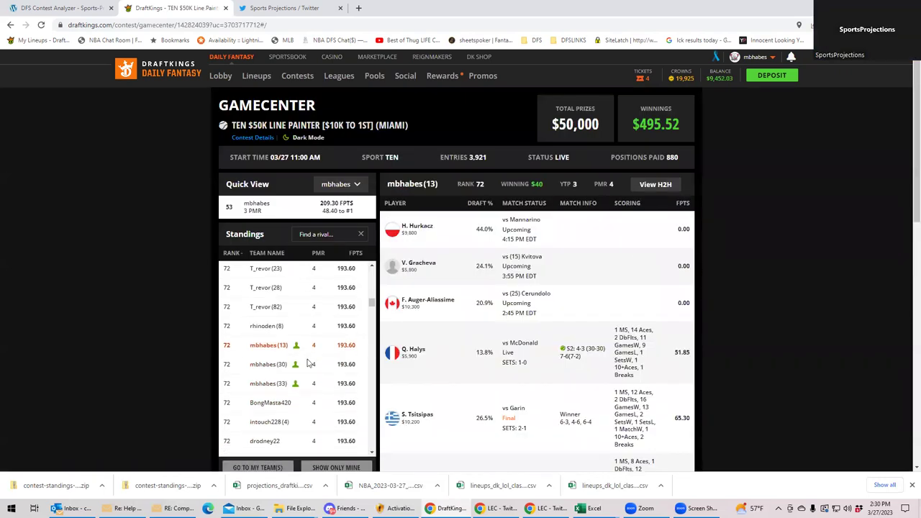
left_click_drag(375, 299, 372, 445)
scroll(483, 384, "down", 3)
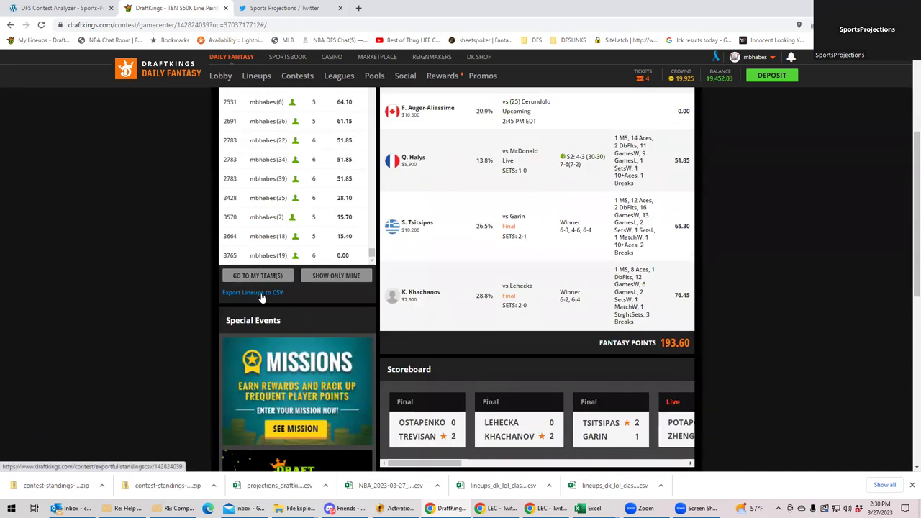
left_click(228, 296)
left_click(44, 485)
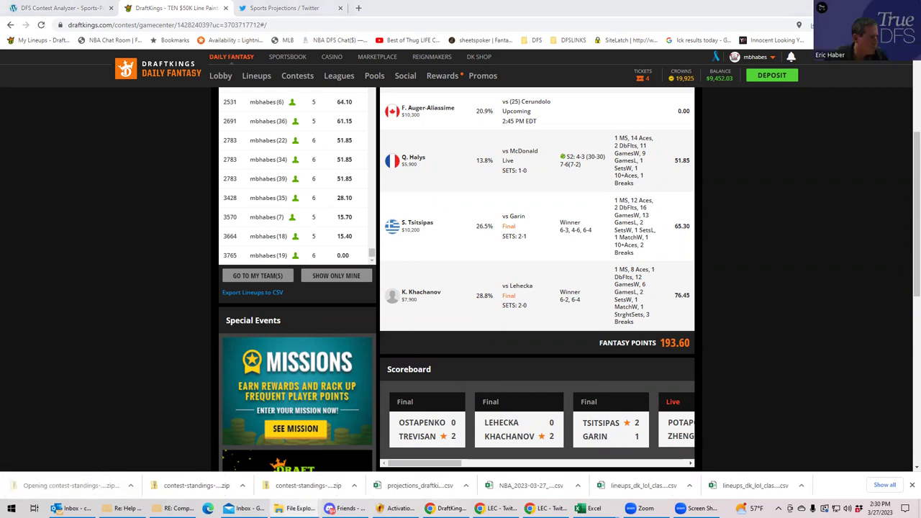
- Open the contest-standings CSV in Excel and save it as CSV UTF-8 in the TEN folder
double_click(386, 205)
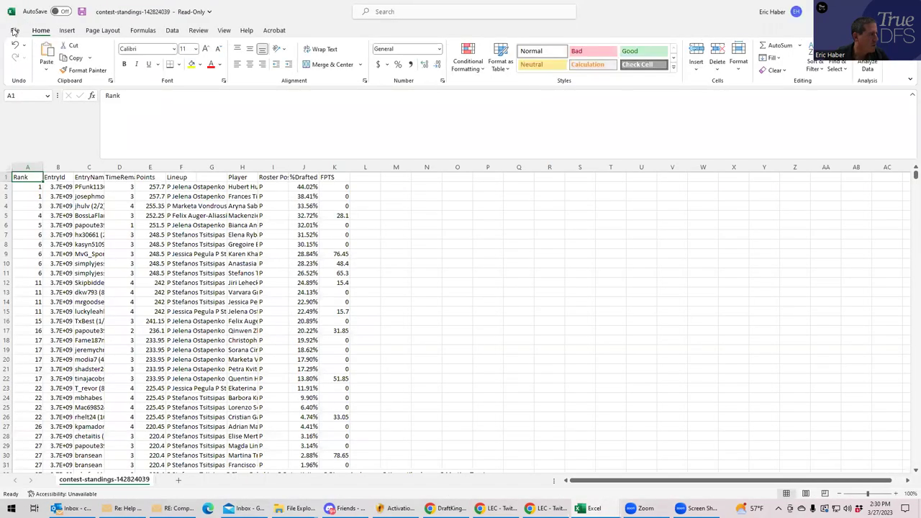
left_click(14, 31)
left_click(28, 158)
left_click(111, 108)
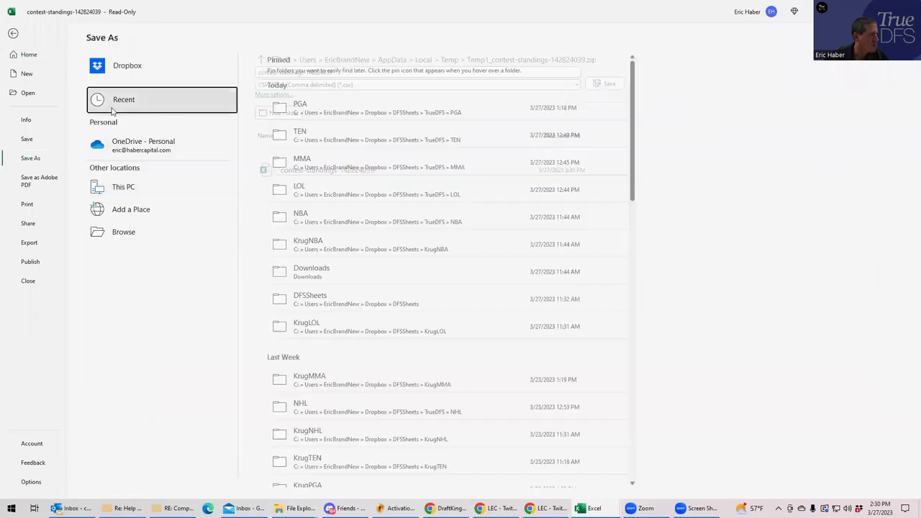
left_click(302, 137)
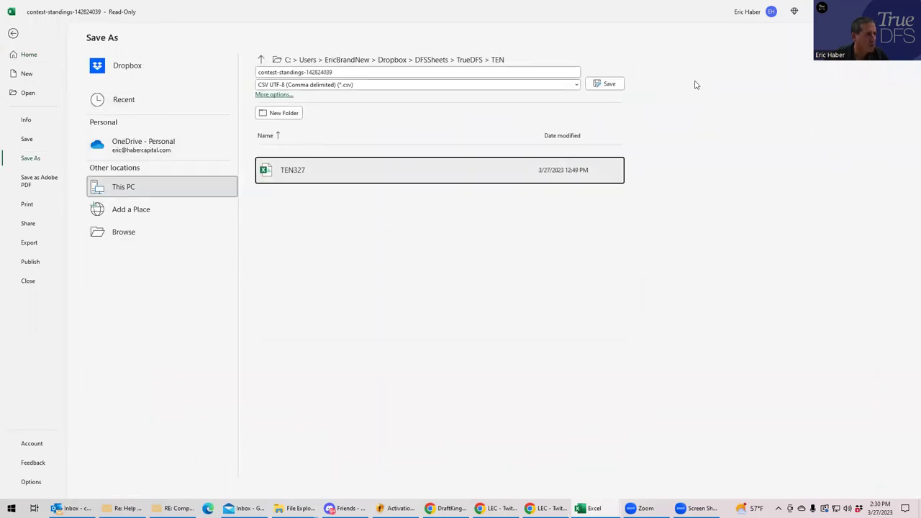
left_click(608, 85)
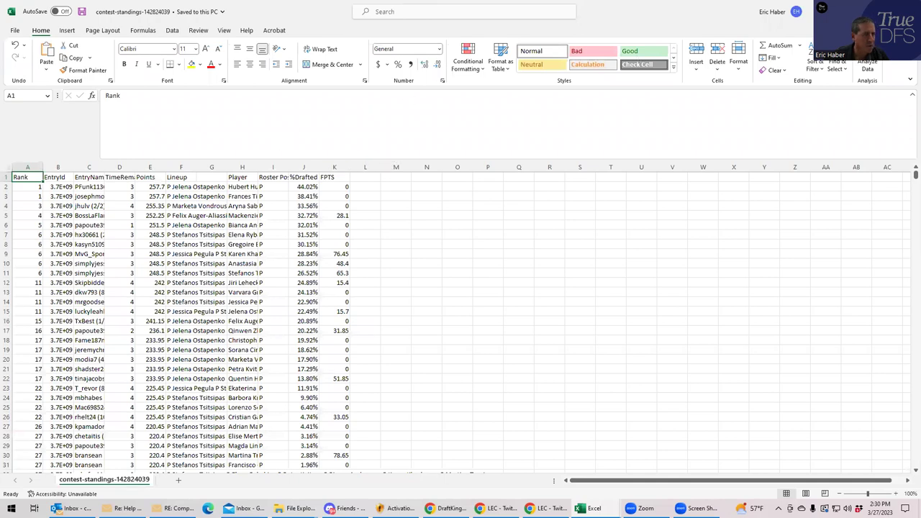
left_click(837, 10)
left_click(836, 11)
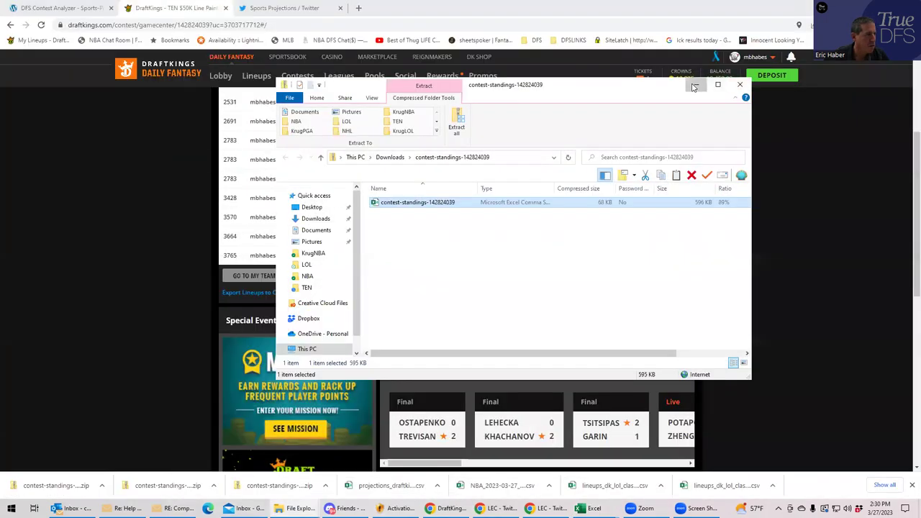
- Upload contest-standings-142824039.csv to the DFS Contest Analyzer
left_click(694, 87)
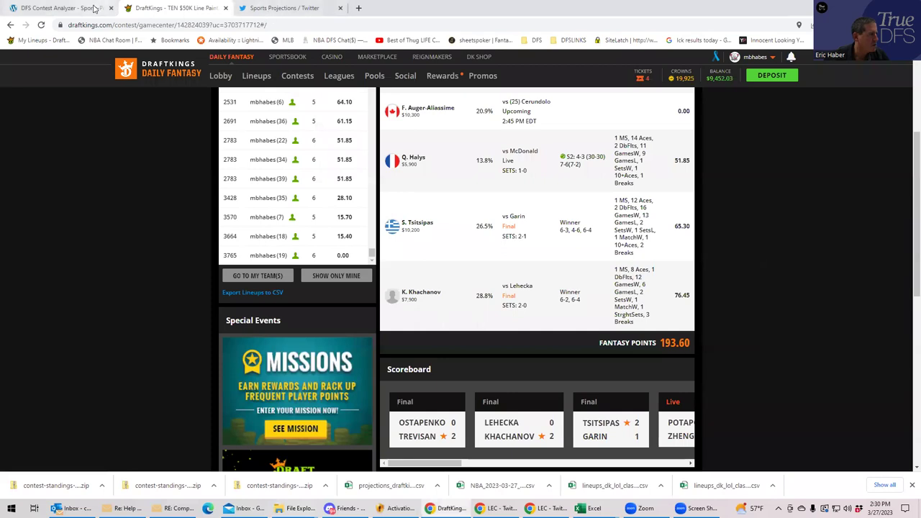
left_click(86, 8)
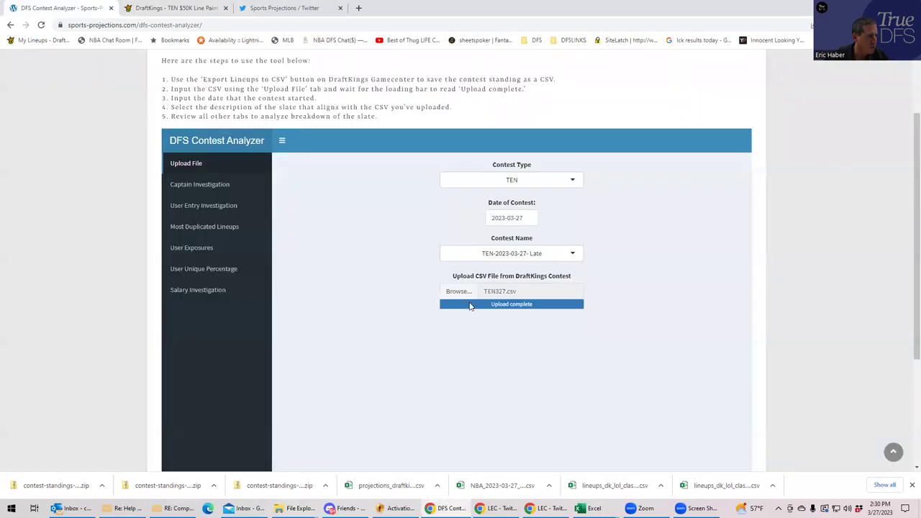
left_click(457, 291)
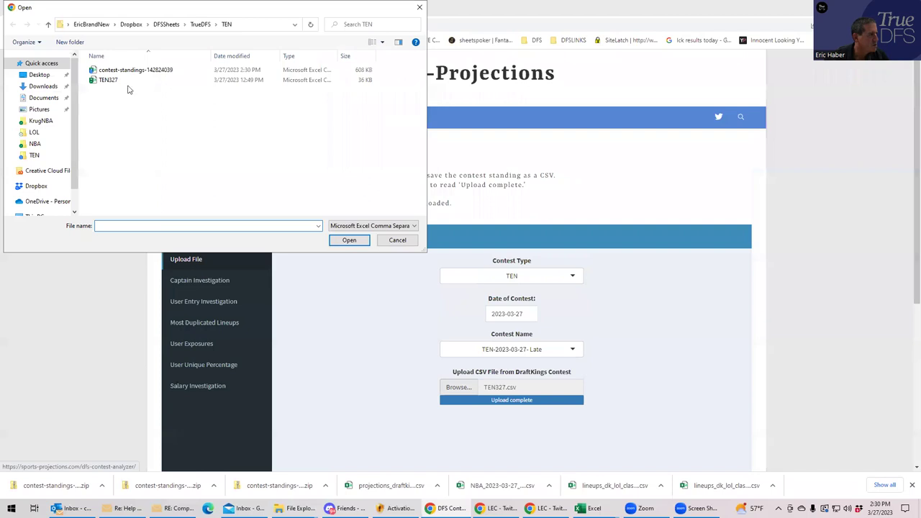
left_click(133, 72)
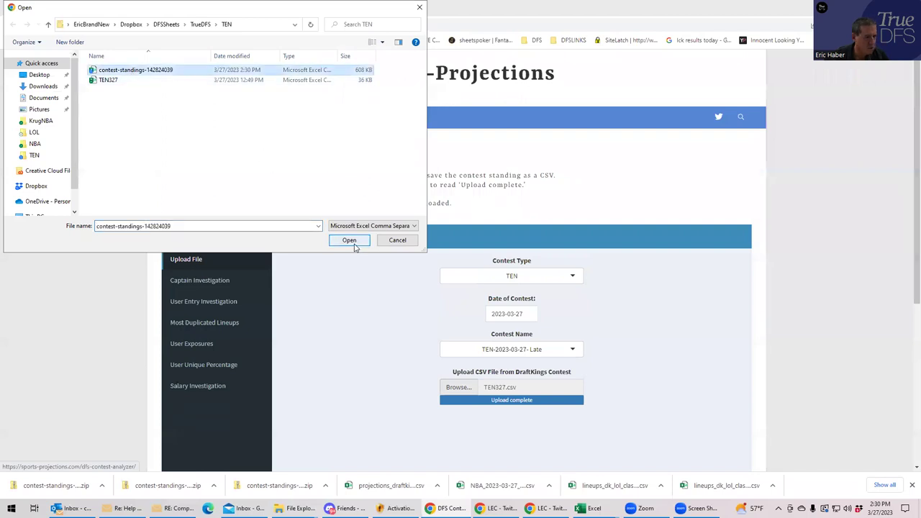
left_click(353, 243)
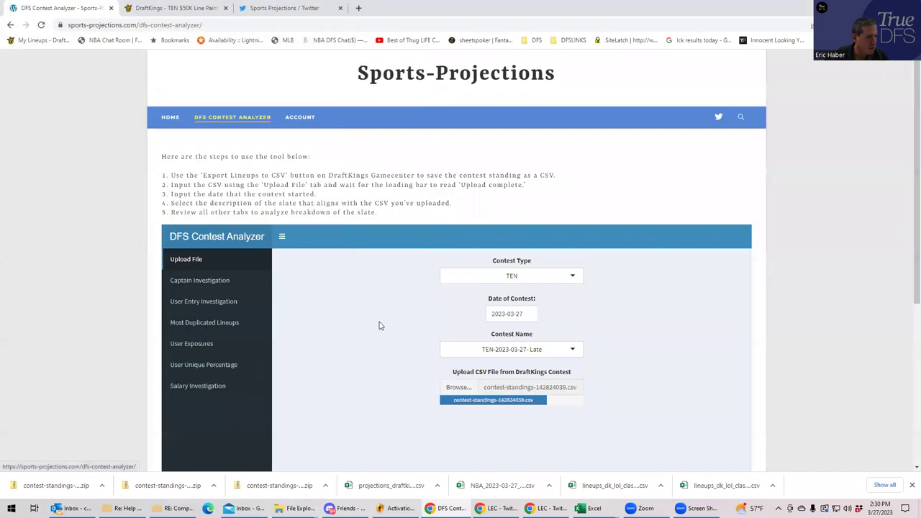
- Set Contest Type TEN and Contest Name TEN-2023-03-27- Late, then show User Unique Percentage
left_click(564, 349)
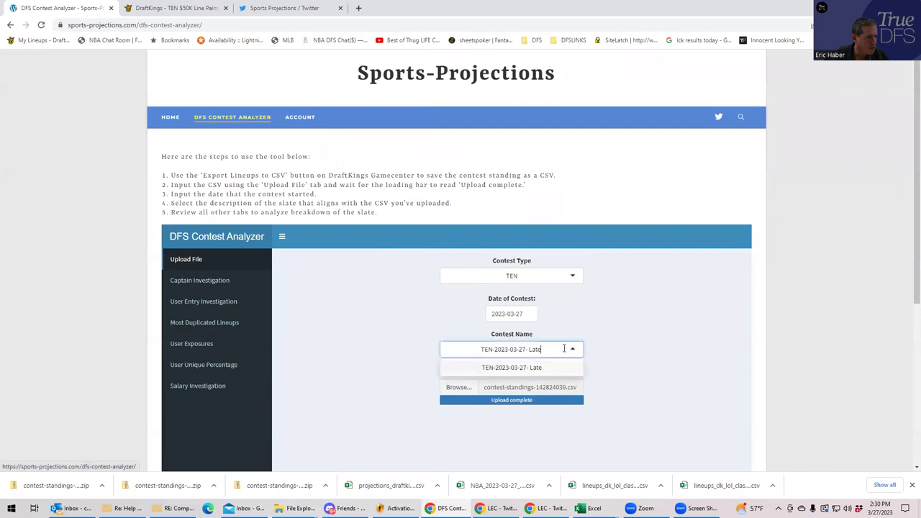
left_click(617, 335)
left_click(573, 277)
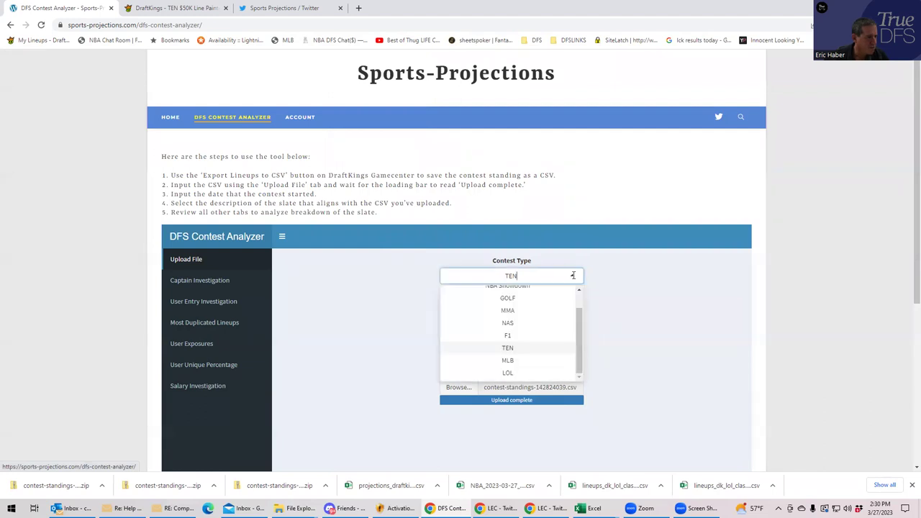
left_click(518, 348)
left_click(572, 351)
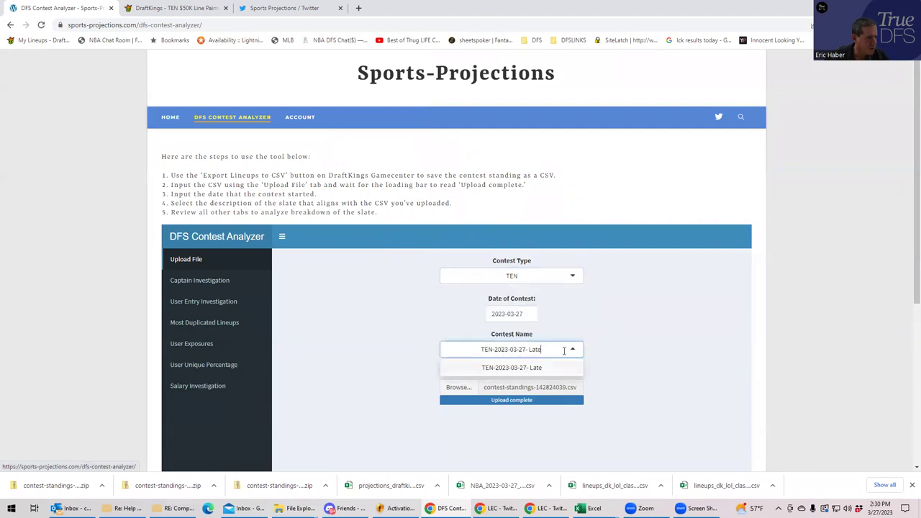
left_click(528, 372)
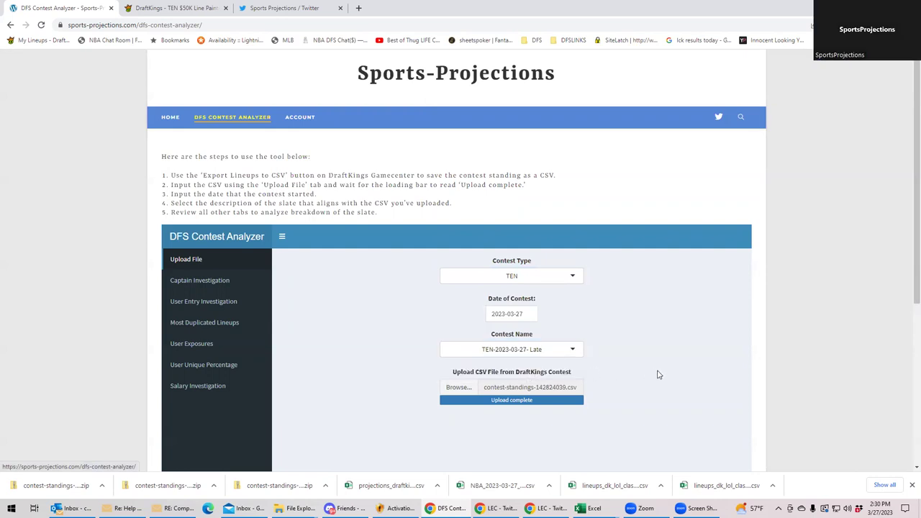
left_click(194, 345)
left_click(195, 365)
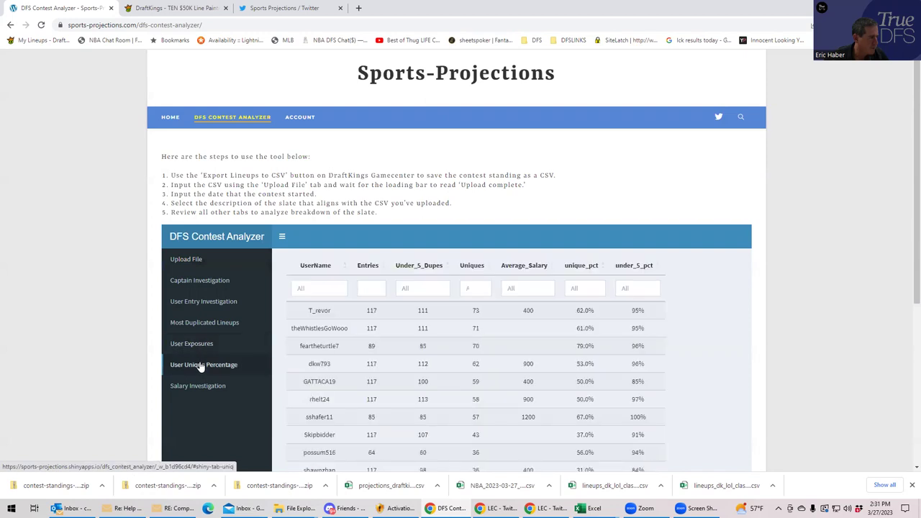